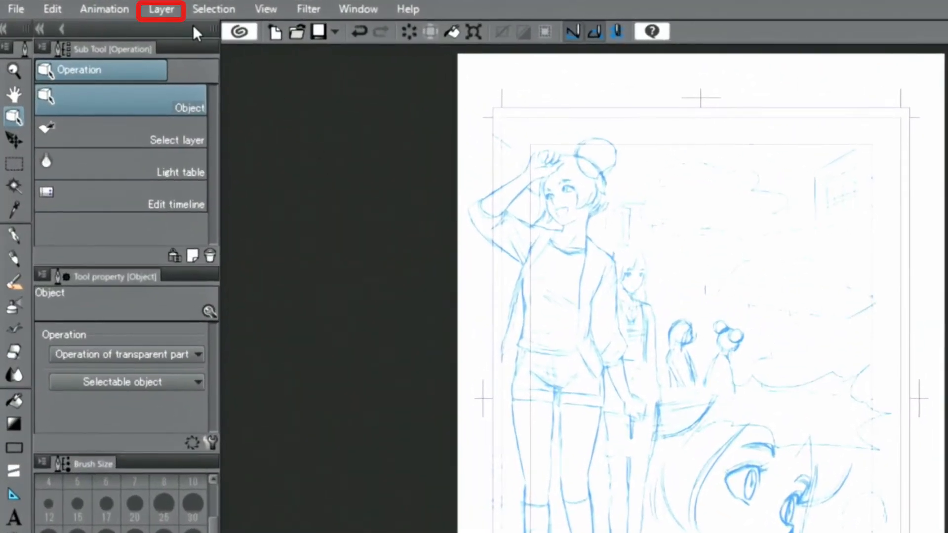
Add a new vector layer above the sketch layer.
click(148, 10)
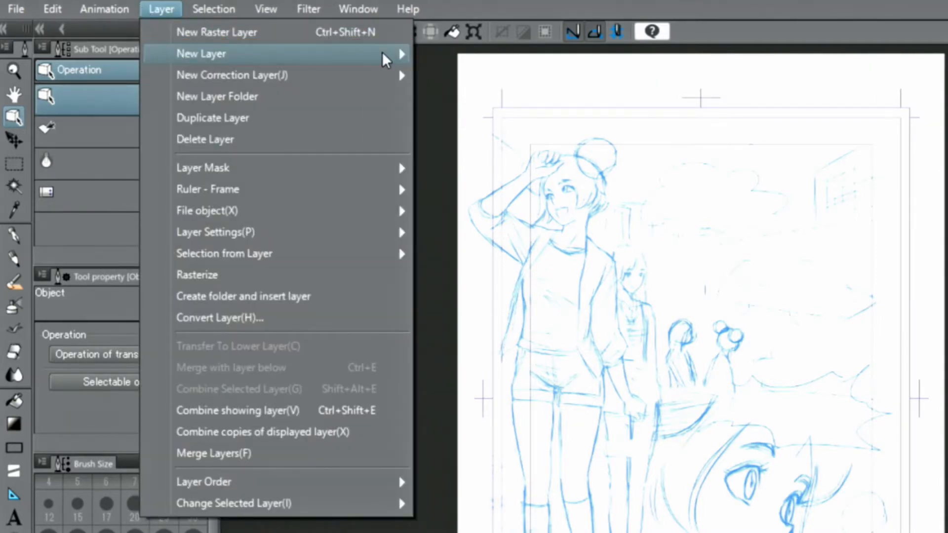
mouse_move(387, 57)
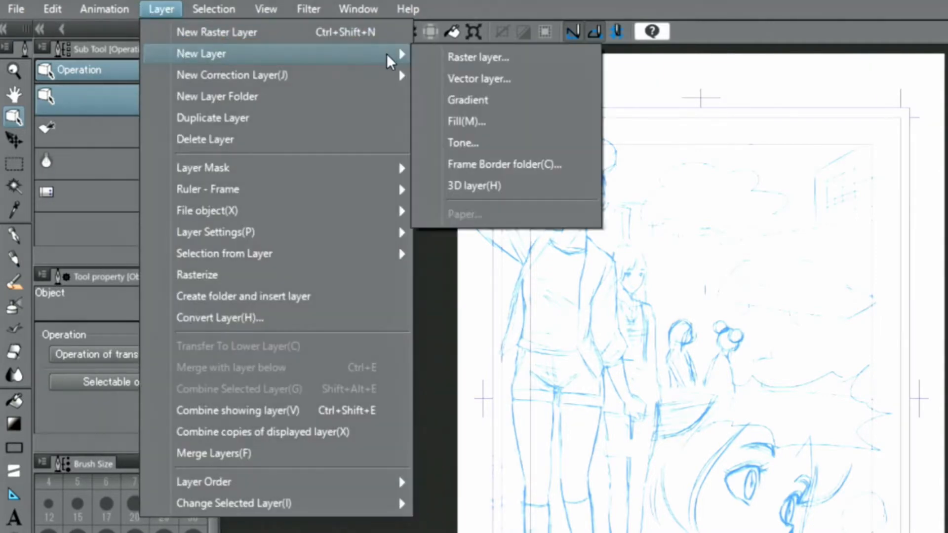
click(467, 79)
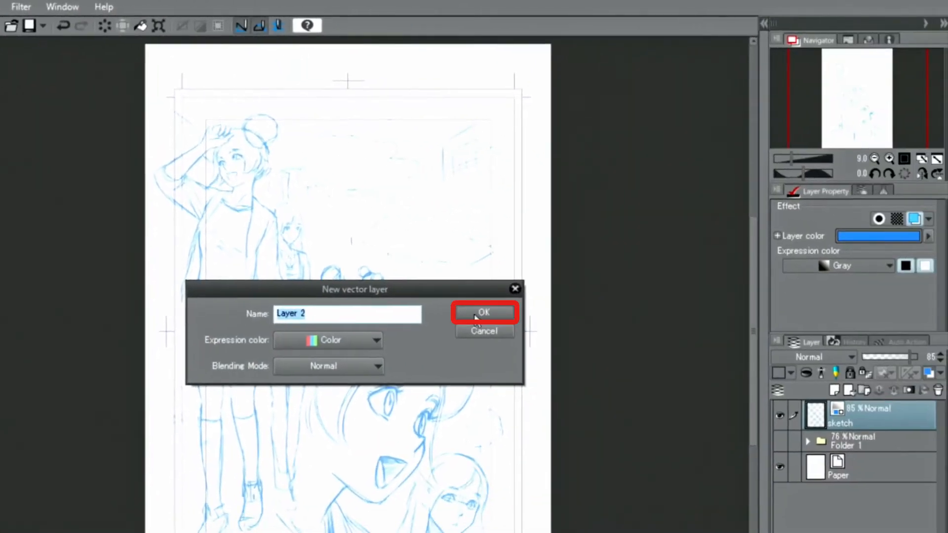
click(475, 315)
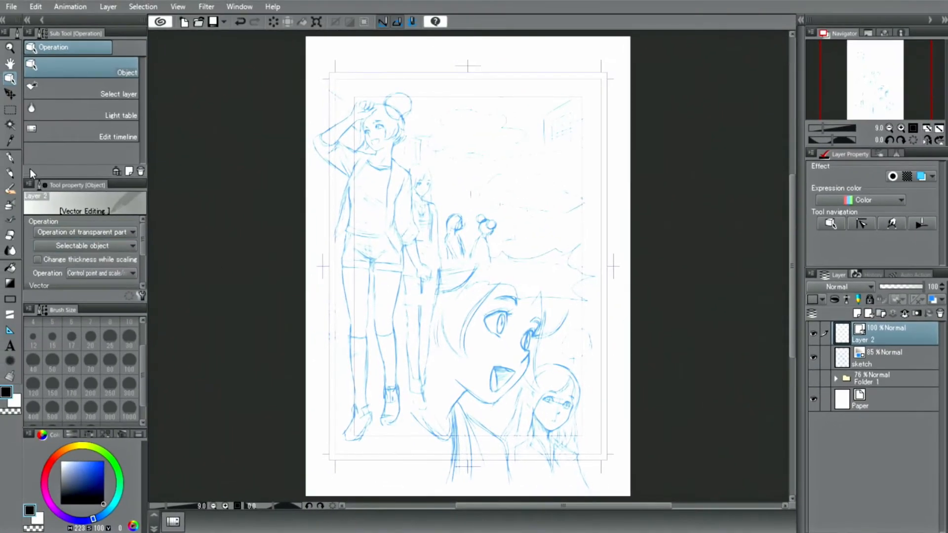
Zoom in on the girl's face and trace her face, jaw, neck and hair with the Real pencil.
click(11, 174)
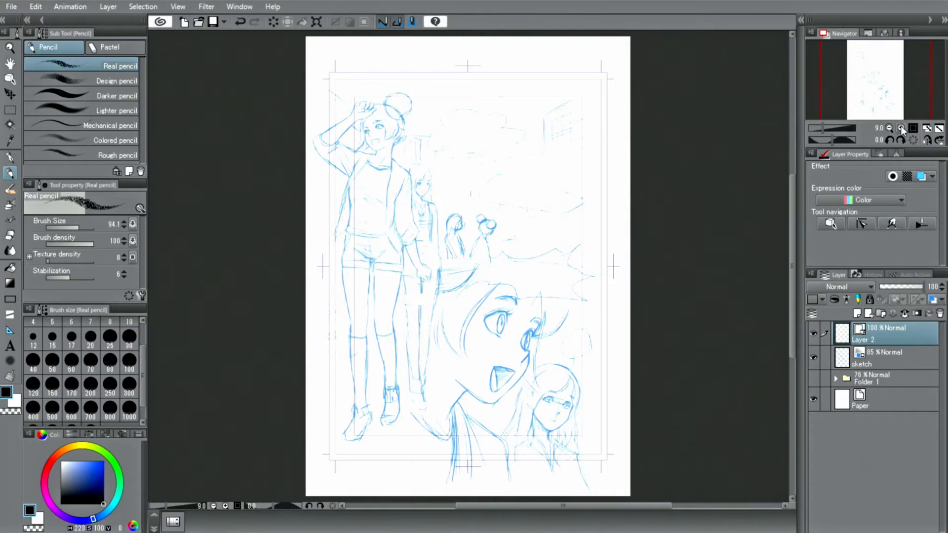
click(901, 128)
drag(870, 87, 855, 67)
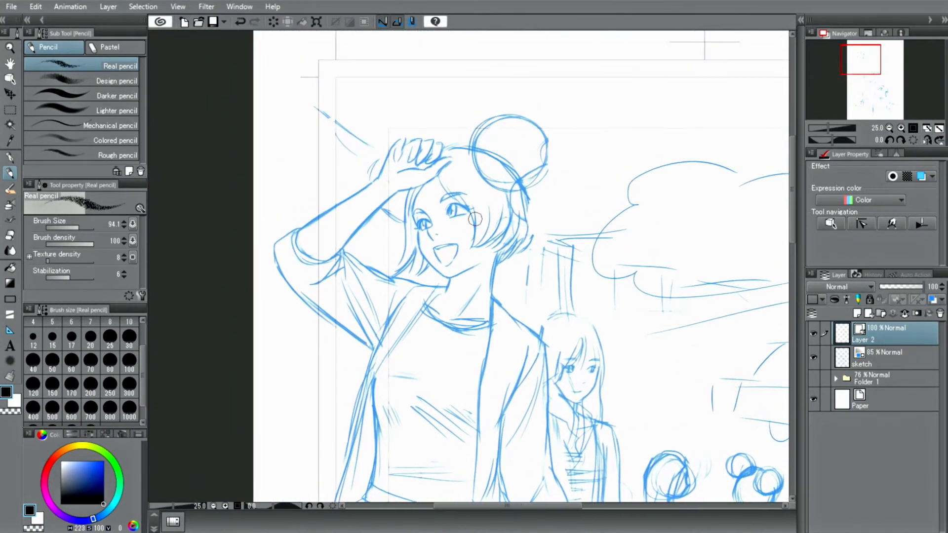
mouse_move(422, 182)
mouse_down()
mouse_move(418, 249)
mouse_move(447, 280)
mouse_up()
drag(491, 256, 449, 273)
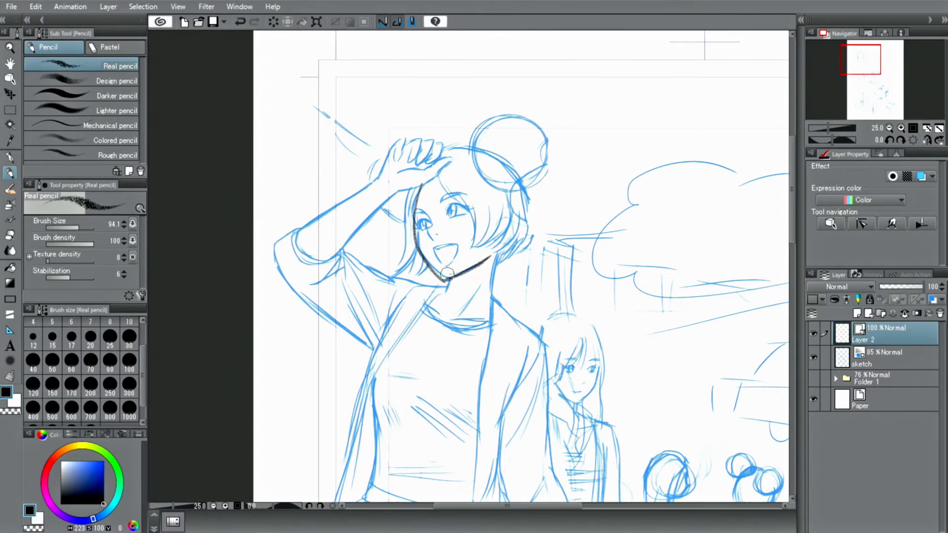
drag(504, 242, 496, 305)
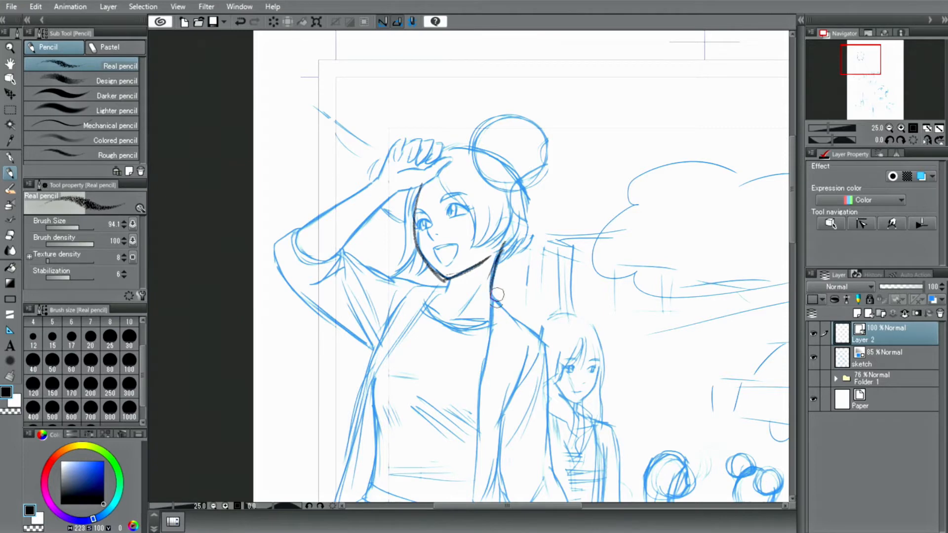
drag(447, 283, 442, 294)
mouse_move(435, 161)
mouse_down()
mouse_move(472, 232)
mouse_move(464, 256)
mouse_move(491, 244)
mouse_move(522, 196)
mouse_move(521, 236)
mouse_up()
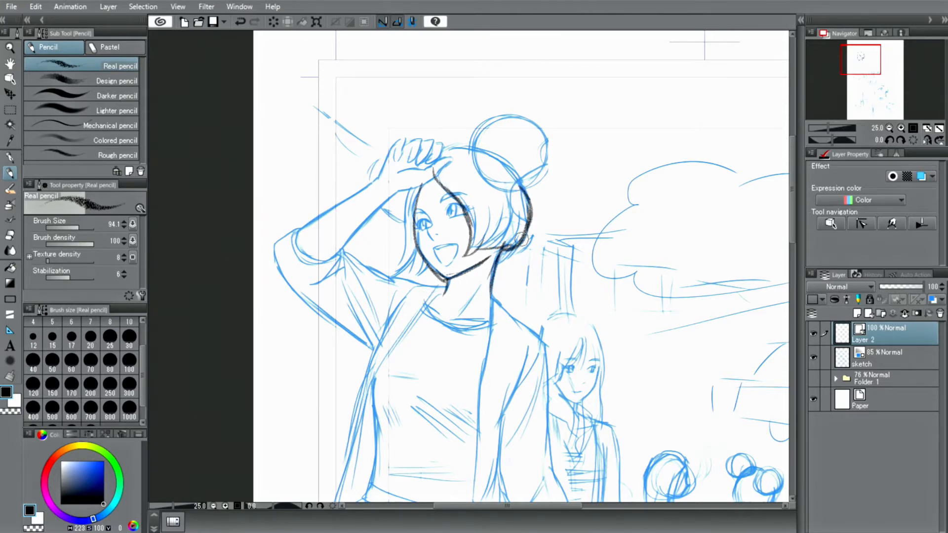
drag(473, 208, 403, 241)
mouse_move(423, 185)
mouse_down()
mouse_move(443, 279)
mouse_move(553, 353)
mouse_move(555, 382)
mouse_up()
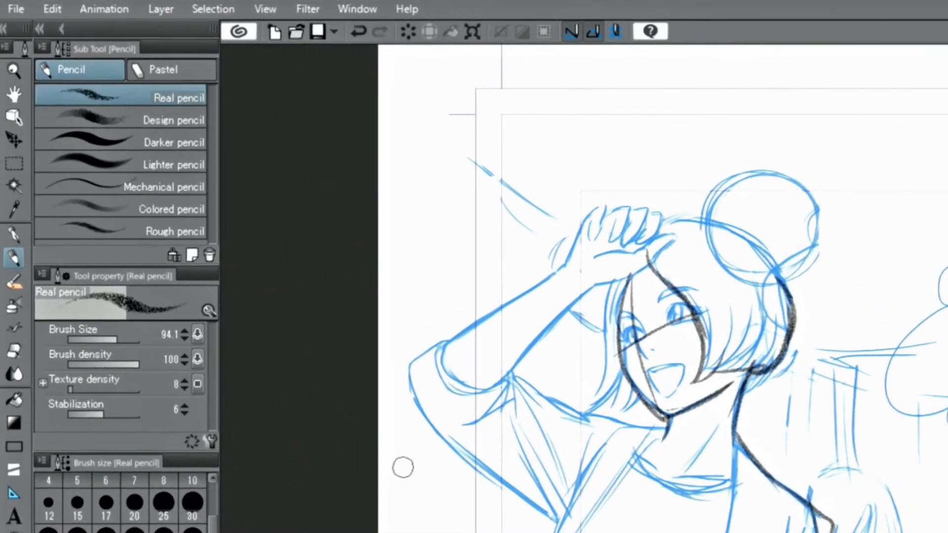
Select one traced pencil stroke with the Object tool and delete it.
click(13, 119)
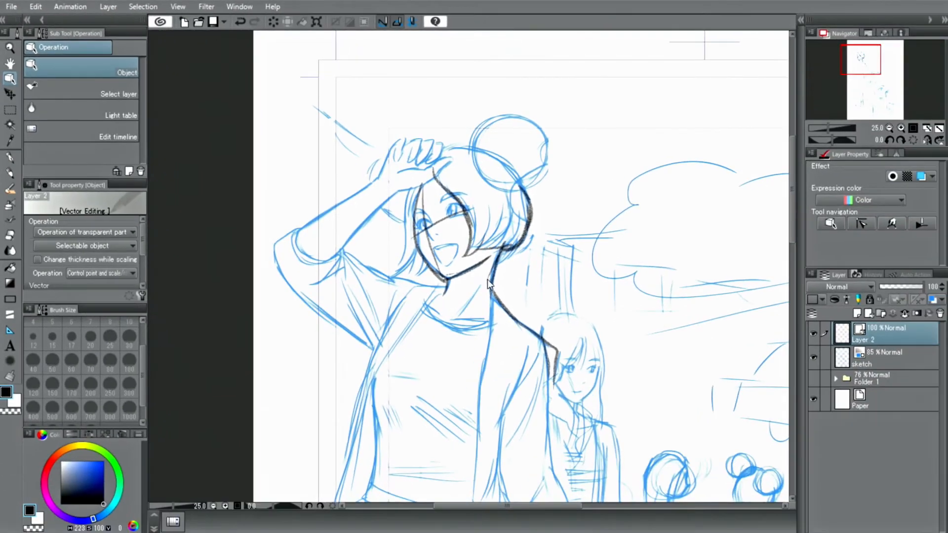
click(488, 280)
drag(509, 271, 654, 266)
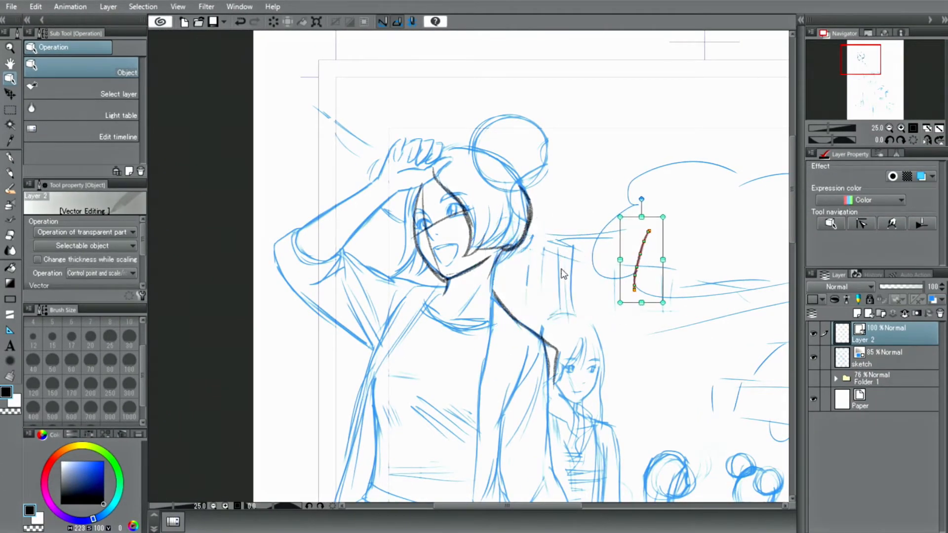
click(272, 22)
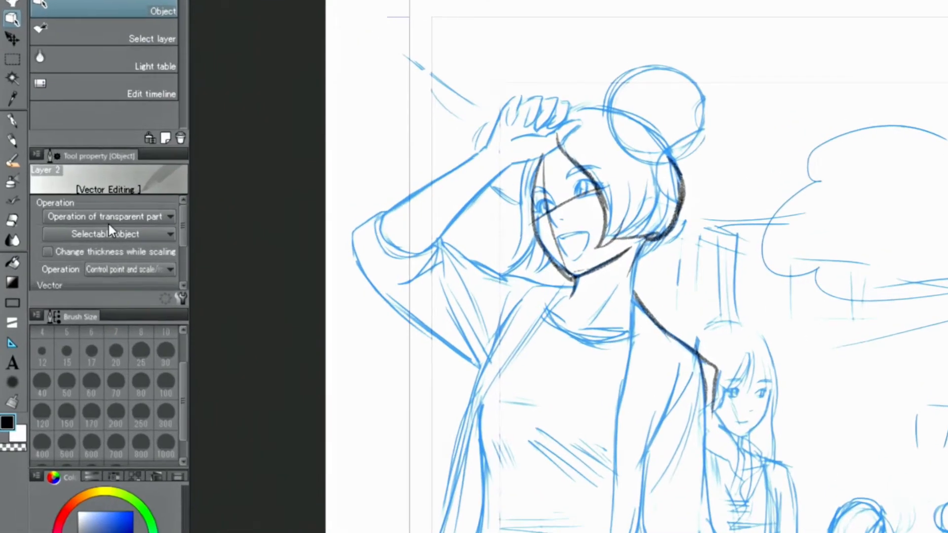
Enable Select multiple by drag in the Object tool's selectable object options.
click(83, 233)
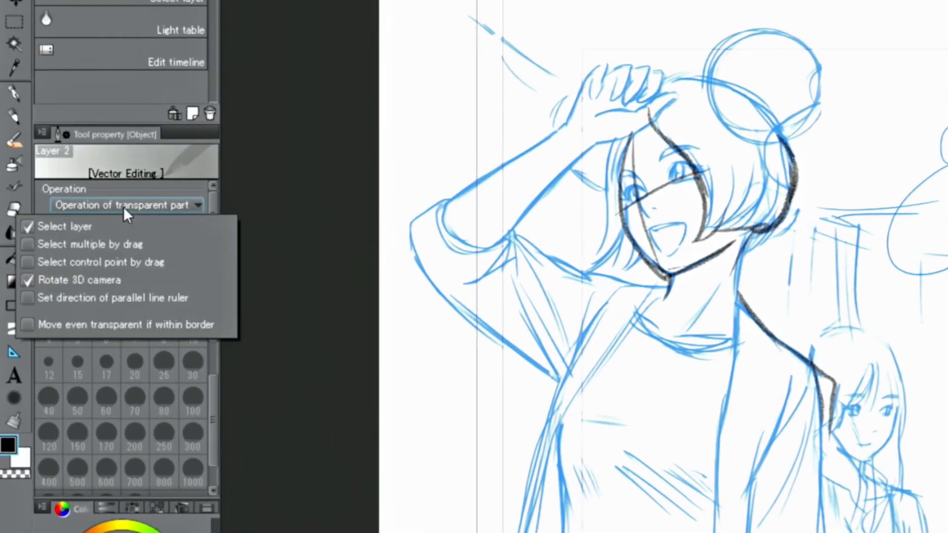
click(117, 247)
click(372, 128)
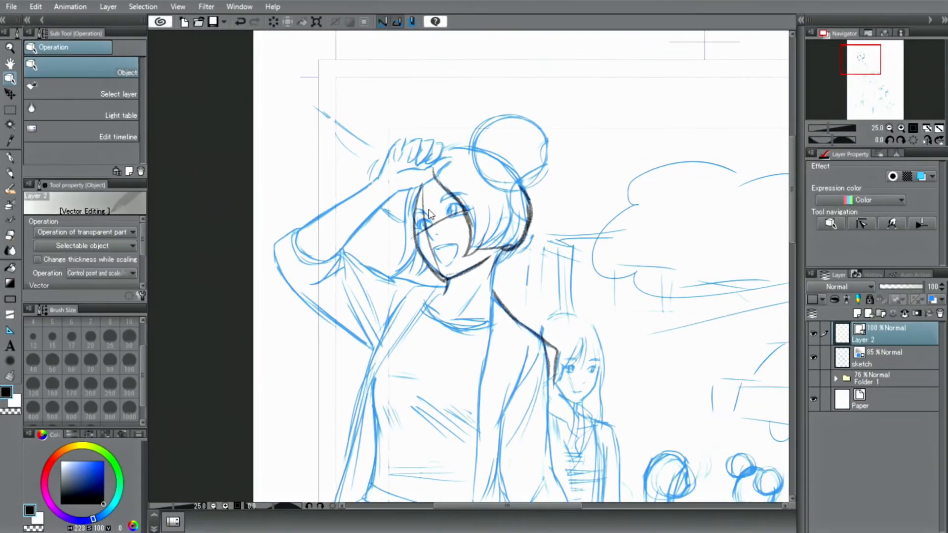
Drag-select all the traced pencil strokes, nudge their bounding box slightly, and deselect.
drag(376, 146, 588, 410)
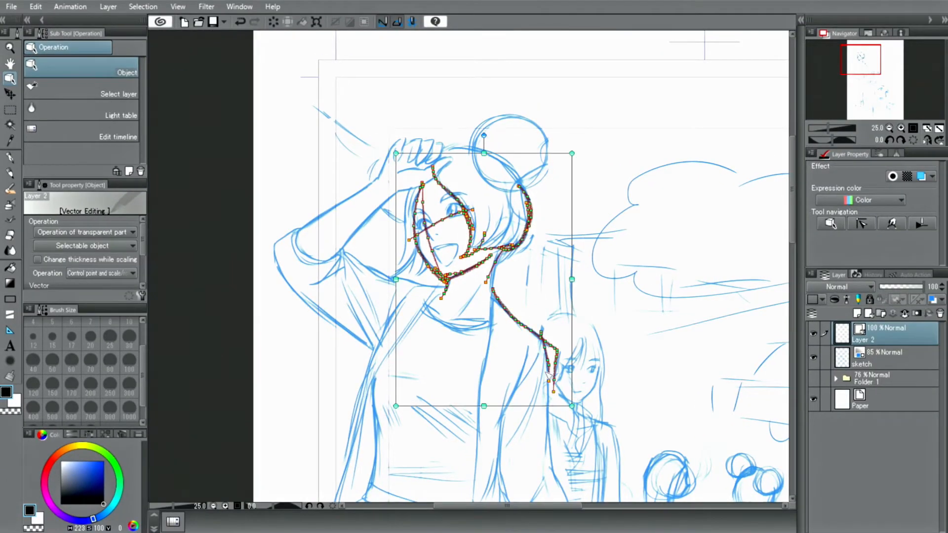
mouse_move(396, 155)
mouse_down()
mouse_move(281, 36)
mouse_move(559, 282)
mouse_move(525, 307)
mouse_move(451, 232)
mouse_move(395, 148)
mouse_up()
mouse_move(484, 128)
mouse_down()
mouse_move(510, 114)
mouse_move(487, 112)
mouse_move(486, 130)
mouse_up()
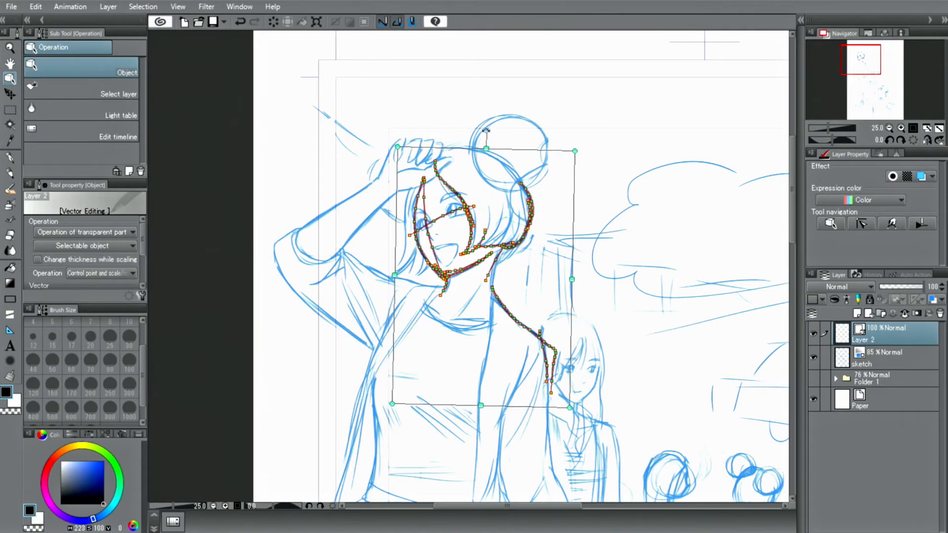
click(341, 99)
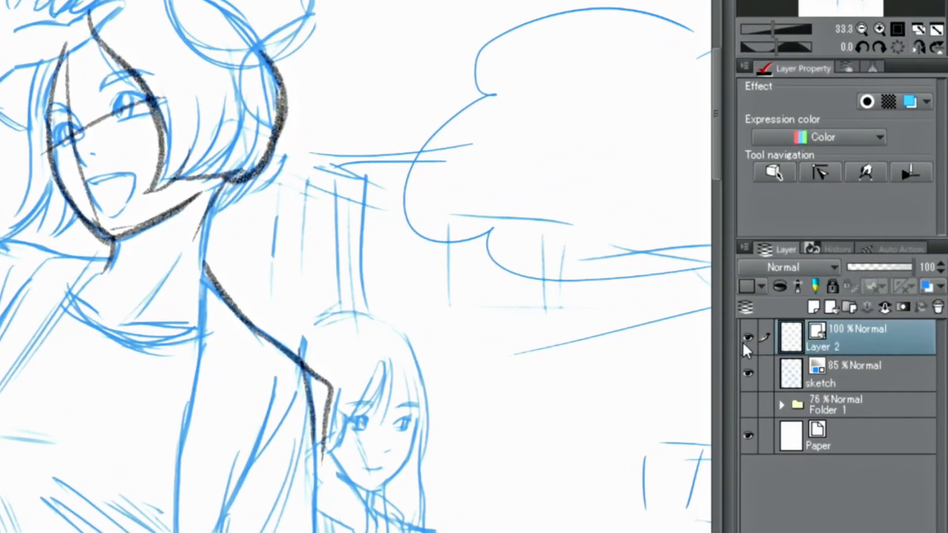
Hide the pencil layer and add another new vector layer.
click(749, 338)
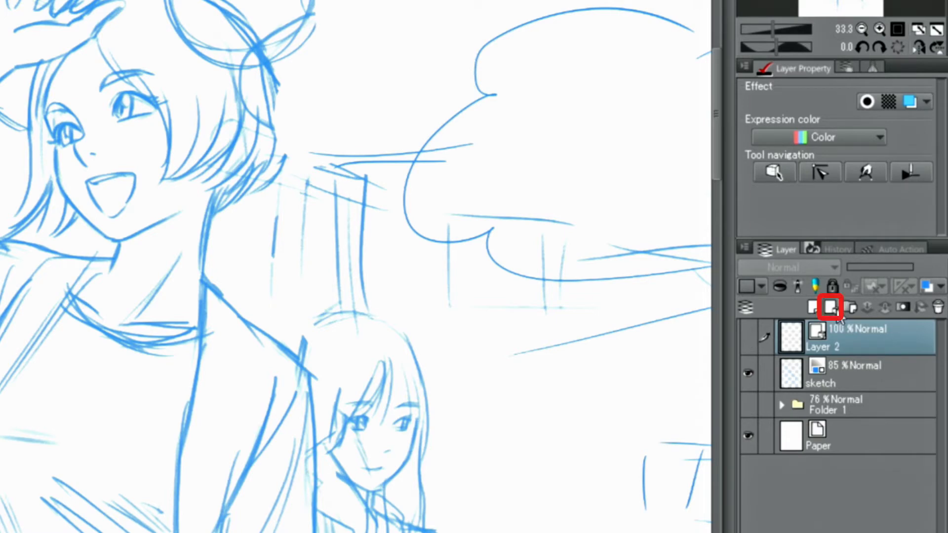
click(833, 310)
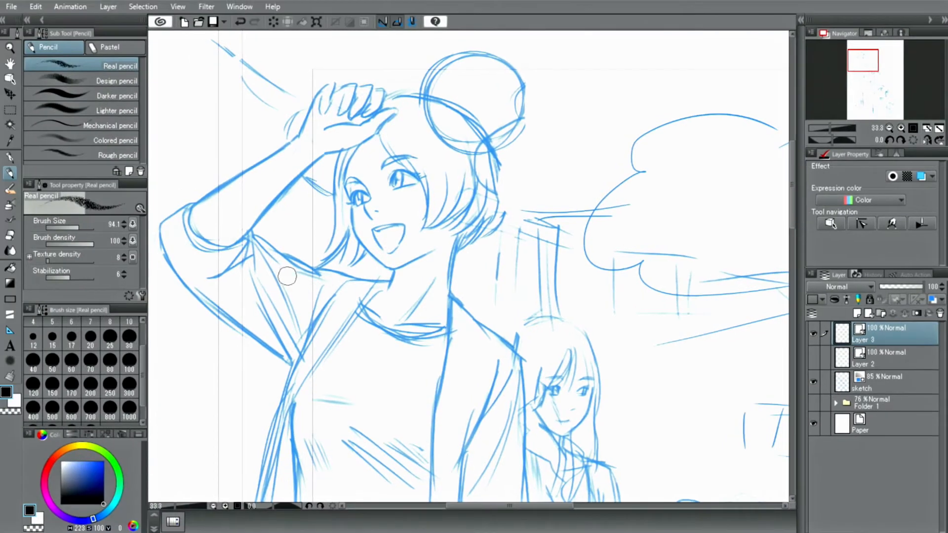
Ink the girl's hair, face, neck, arm and hair bun with the G-pen on the new layer.
click(7, 159)
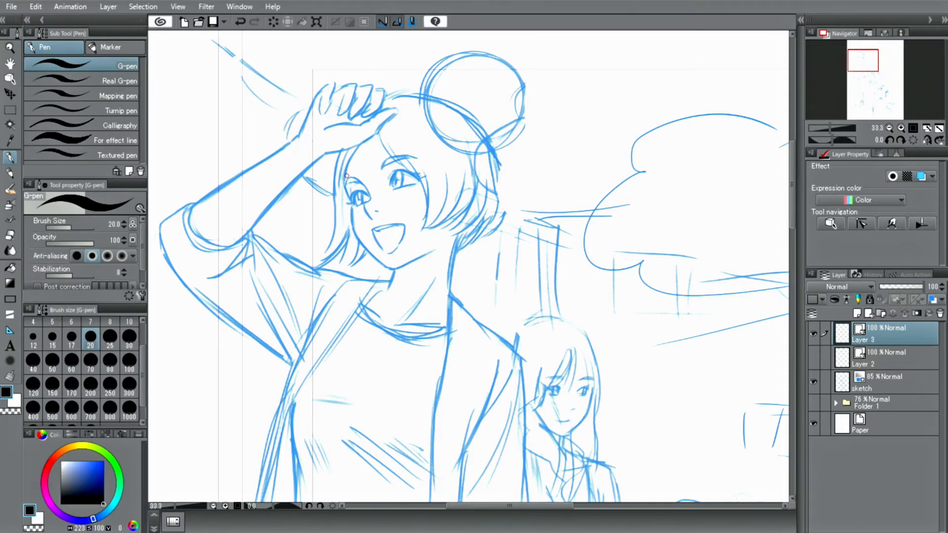
mouse_move(362, 133)
mouse_down()
mouse_move(350, 206)
mouse_move(395, 269)
mouse_move(454, 229)
mouse_move(444, 318)
mouse_move(524, 360)
mouse_up()
drag(512, 327, 529, 438)
mouse_move(376, 128)
mouse_down()
mouse_move(416, 184)
mouse_move(422, 225)
mouse_up()
drag(435, 170, 424, 226)
mouse_move(441, 174)
mouse_down()
mouse_move(431, 229)
mouse_move(498, 193)
mouse_up()
drag(341, 148, 326, 258)
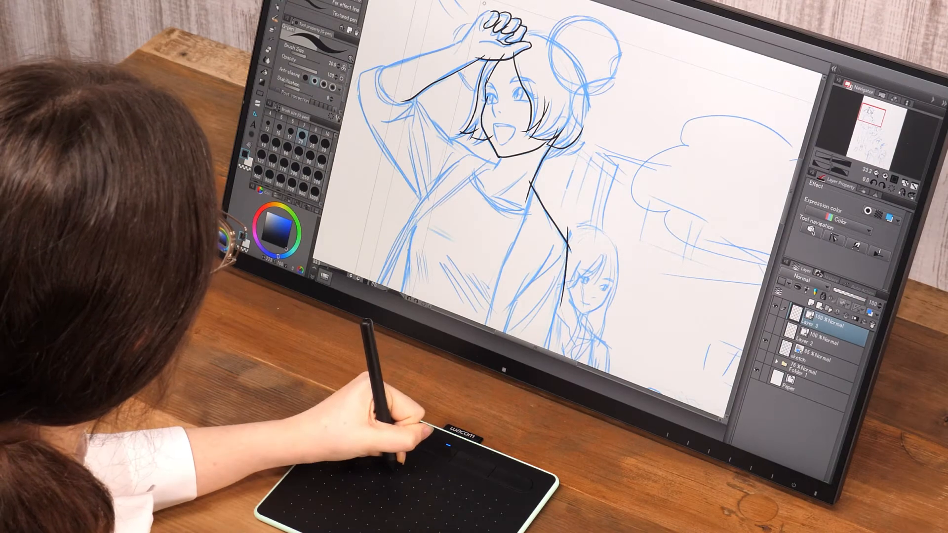
drag(475, 21, 456, 40)
drag(570, 63, 574, 147)
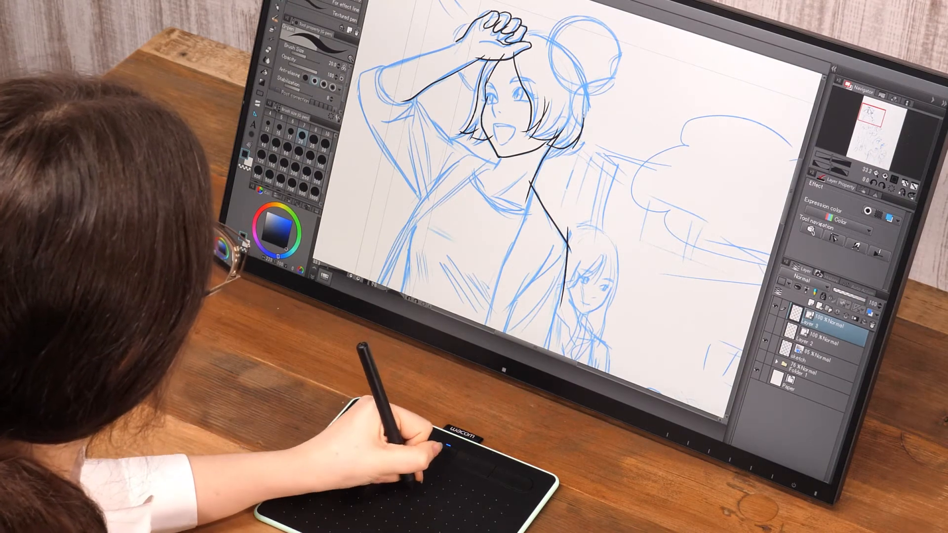
mouse_move(525, 35)
mouse_down()
mouse_move(596, 23)
mouse_move(618, 55)
mouse_up()
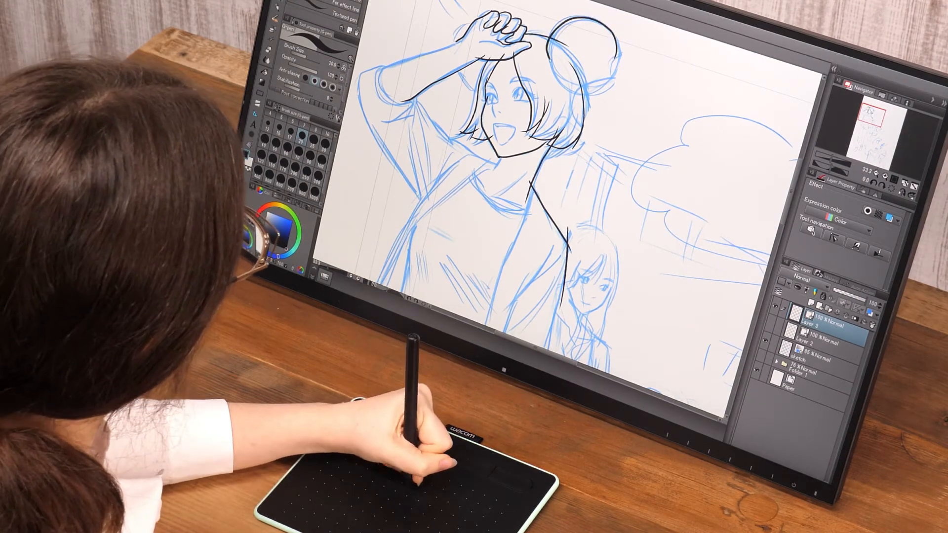
mouse_move(548, 45)
mouse_down()
mouse_move(583, 89)
mouse_move(617, 58)
mouse_up()
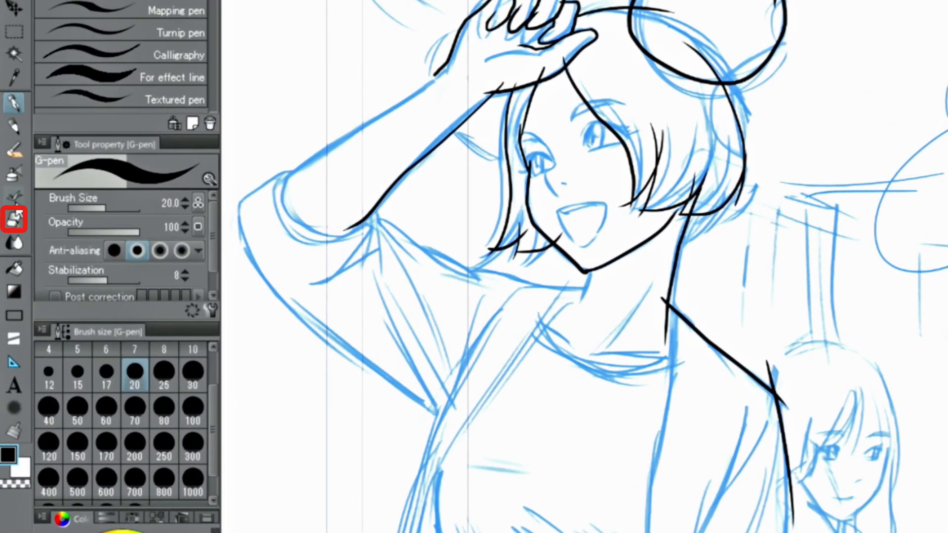
Erase the overshooting line ends at the neck and hair bun with the Vector eraser.
click(13, 220)
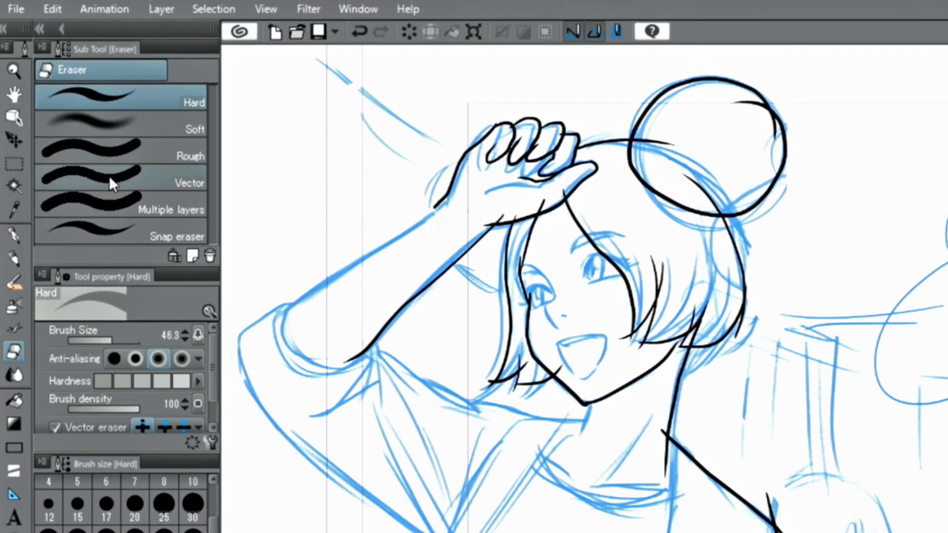
click(110, 177)
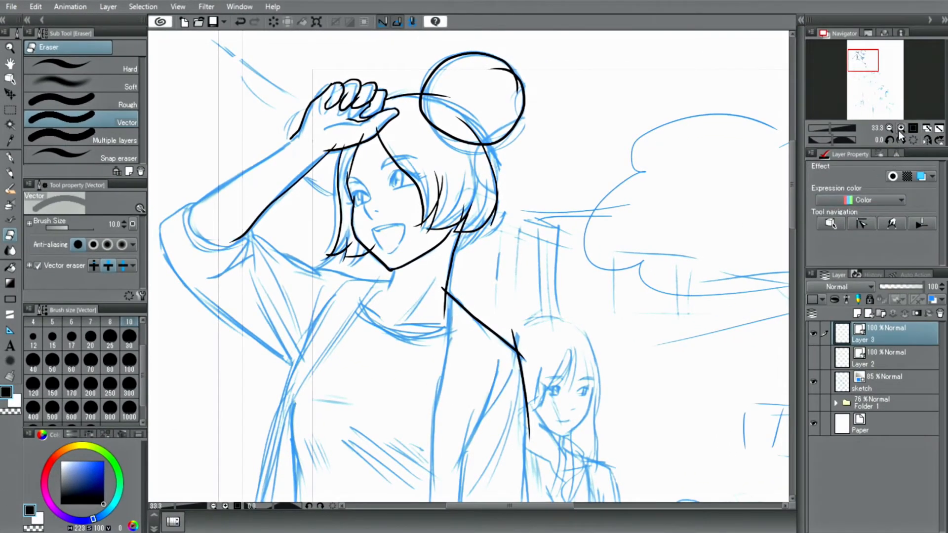
click(901, 128)
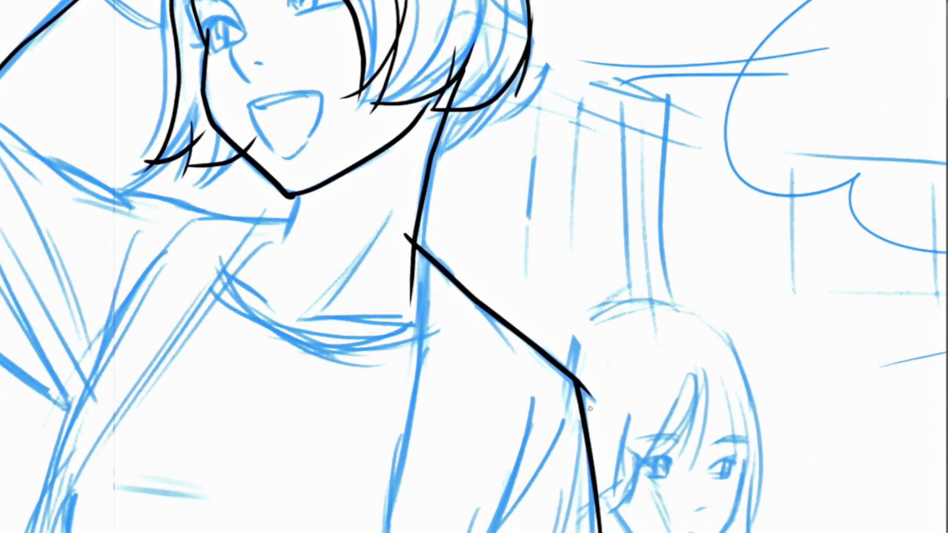
drag(590, 408, 577, 355)
drag(382, 257, 429, 290)
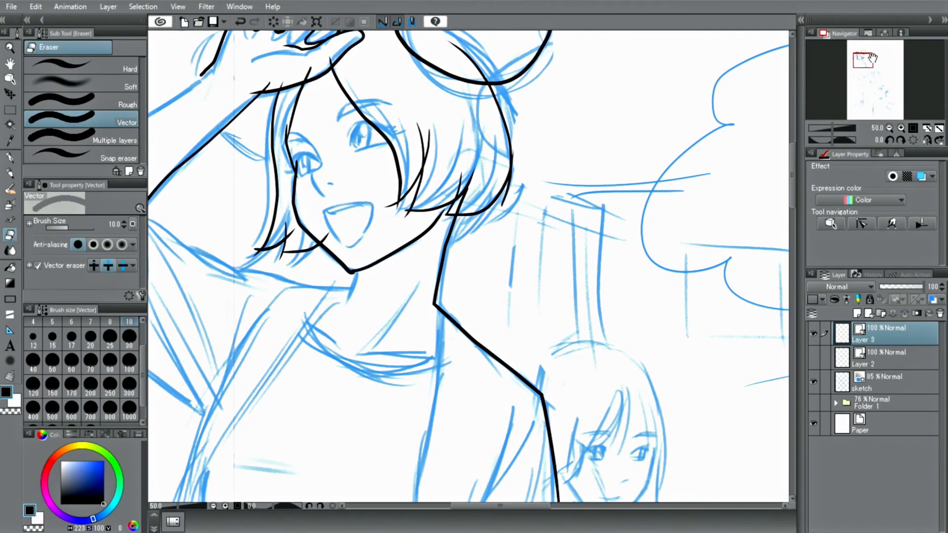
drag(863, 60, 861, 58)
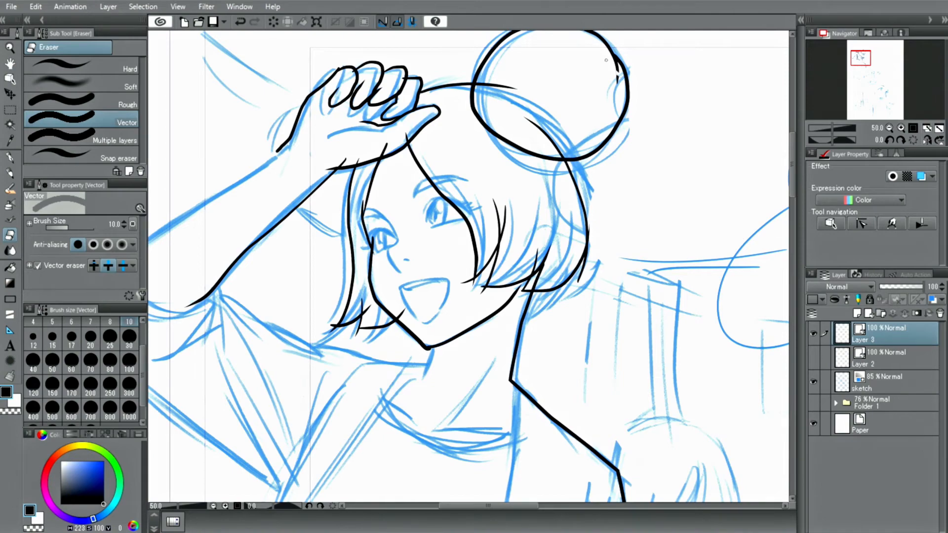
drag(531, 132, 503, 79)
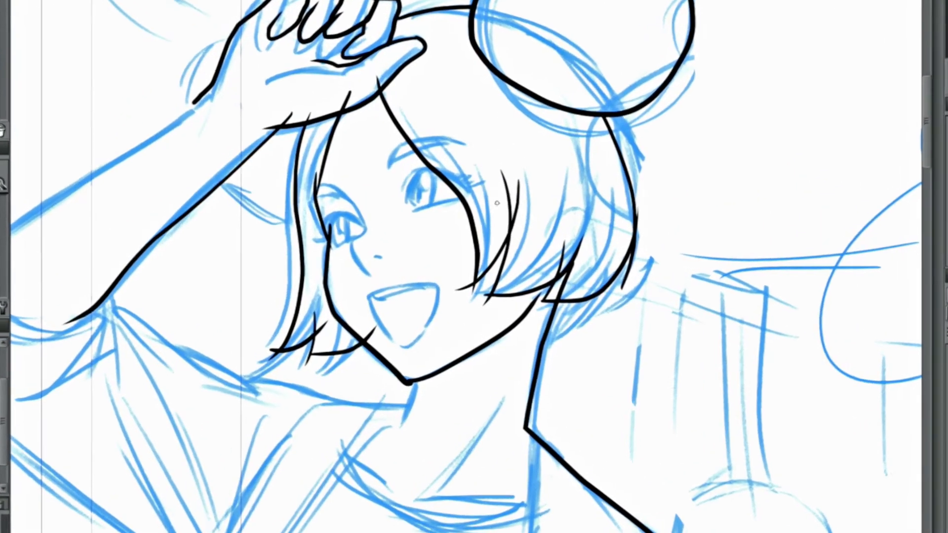
drag(493, 226, 507, 233)
drag(470, 290, 476, 300)
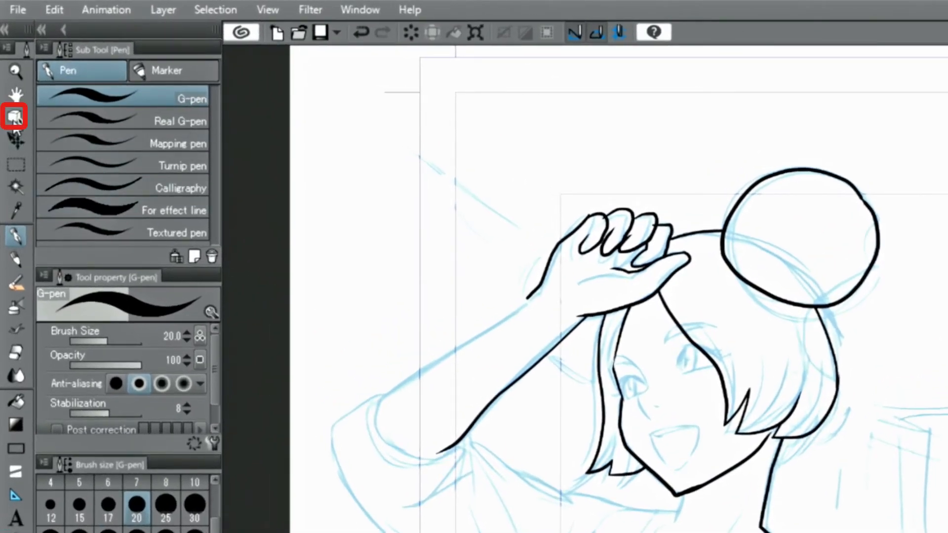
Select the hair stroke under the bun with the Object tool and shift it slightly.
click(15, 121)
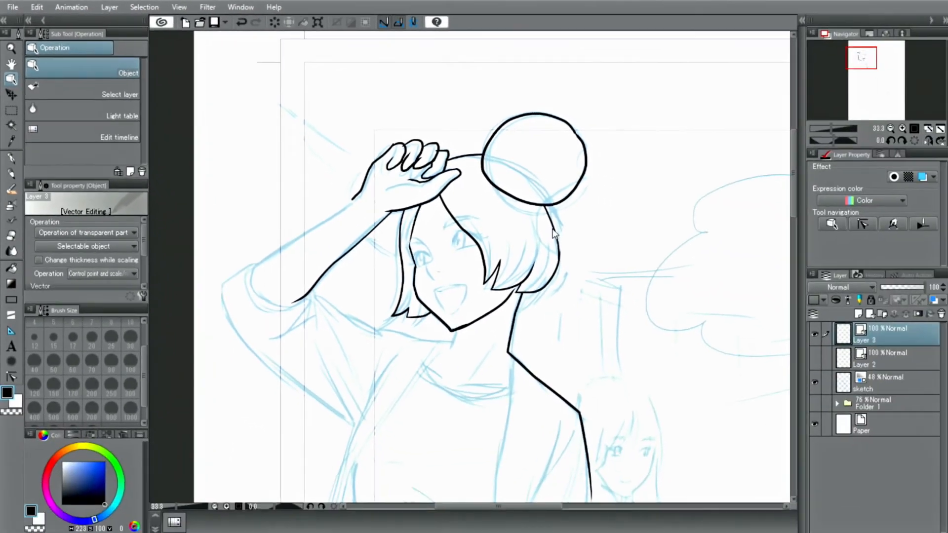
click(555, 233)
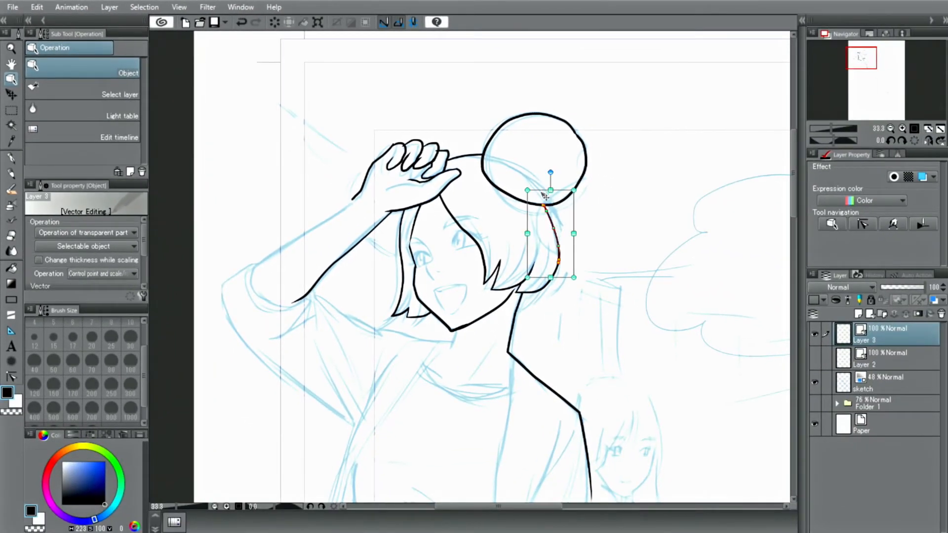
drag(544, 196, 549, 195)
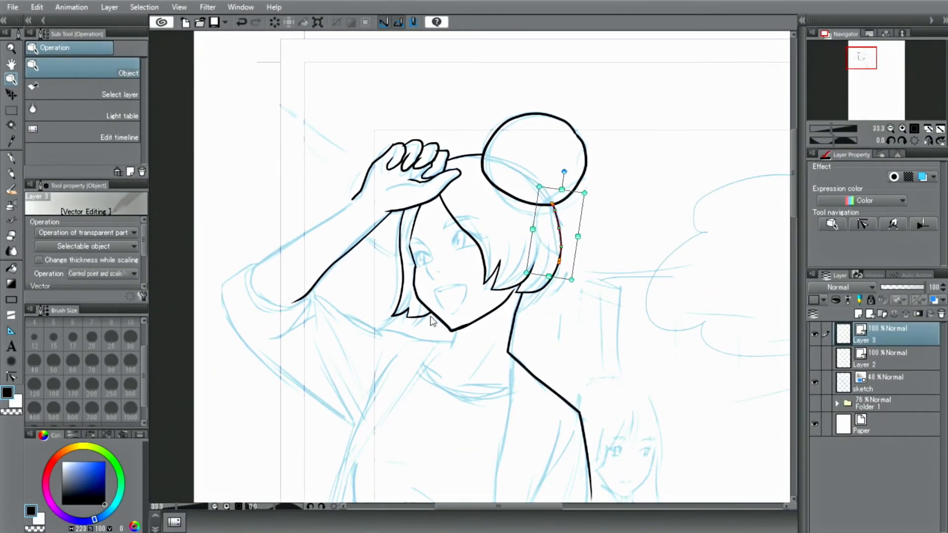
Select the jaw stroke with the Object tool and nudge it slightly into place.
click(443, 322)
click(901, 129)
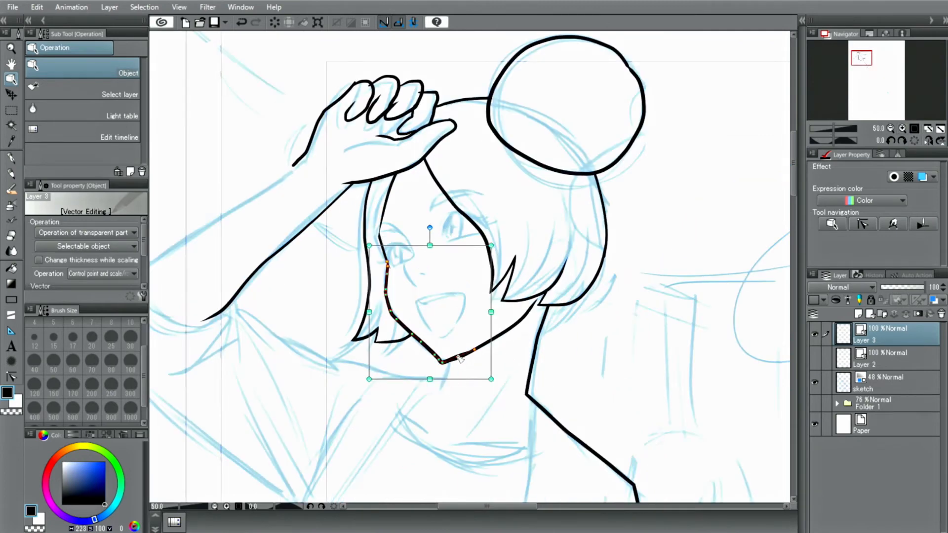
drag(443, 361, 441, 359)
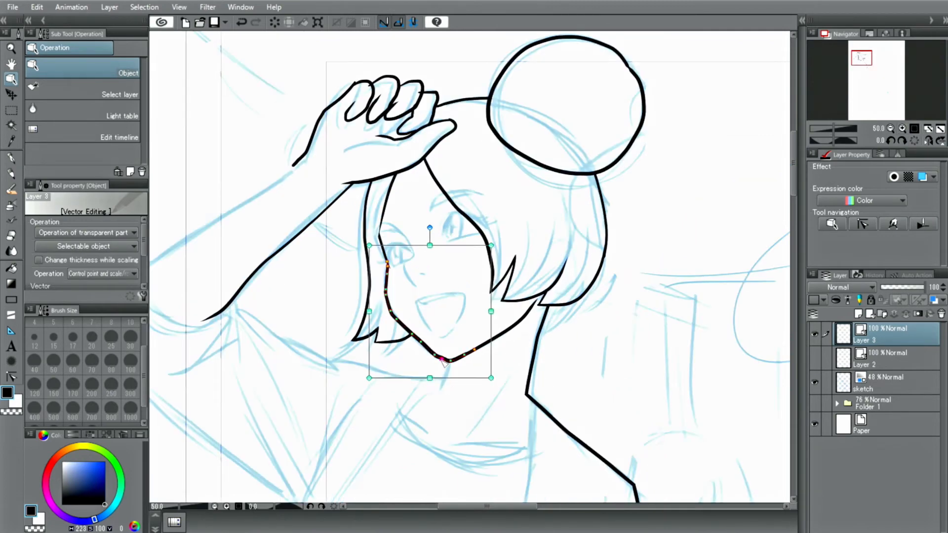
click(388, 307)
click(305, 295)
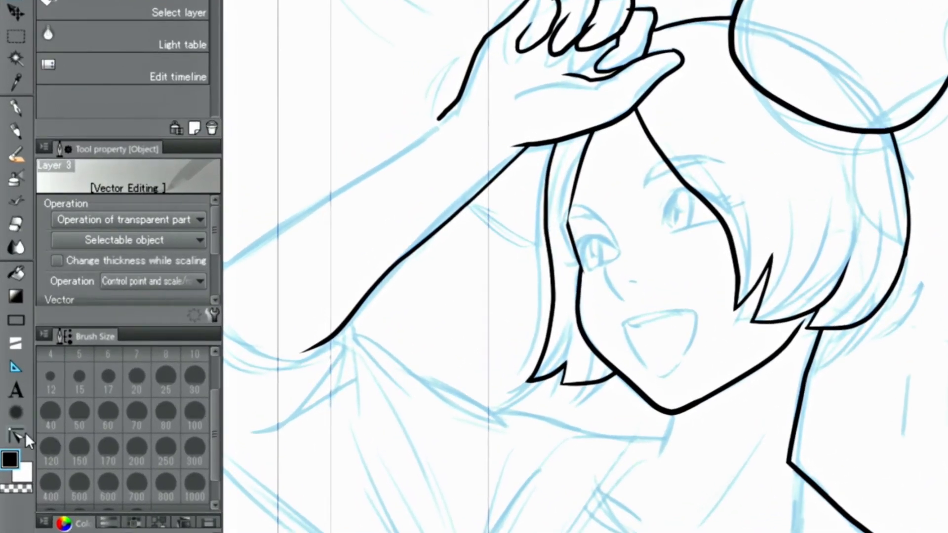
Thin the line ends at the hair, cheek and hair bun with the Correct line width tool's Thin width mode.
click(25, 438)
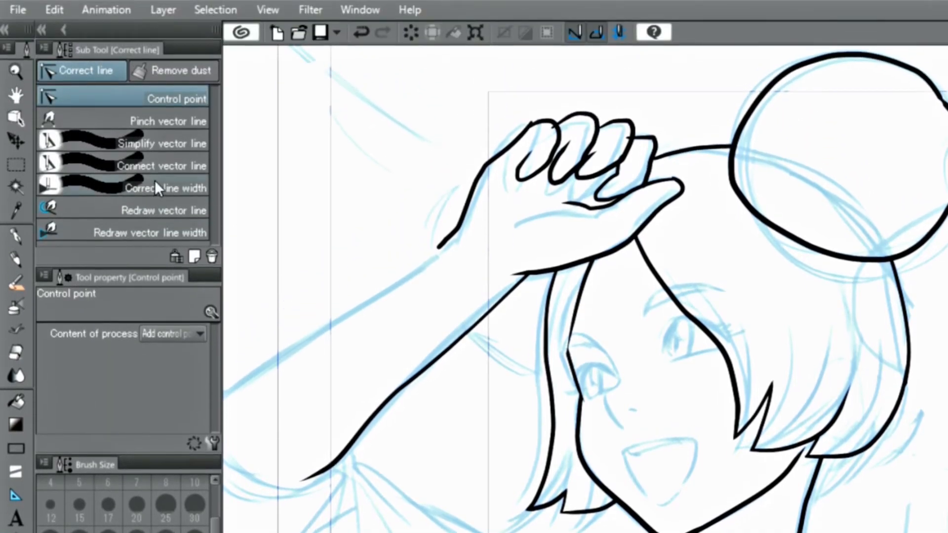
click(156, 183)
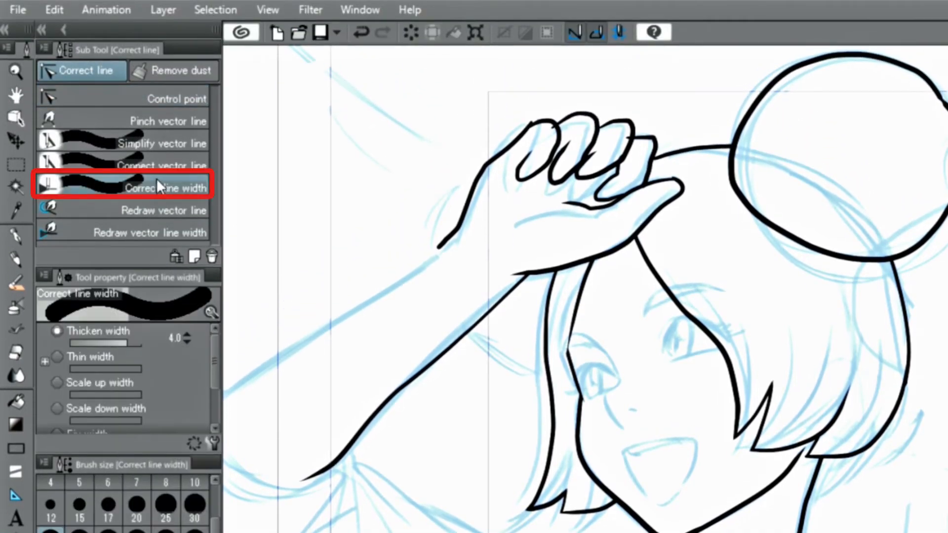
click(57, 358)
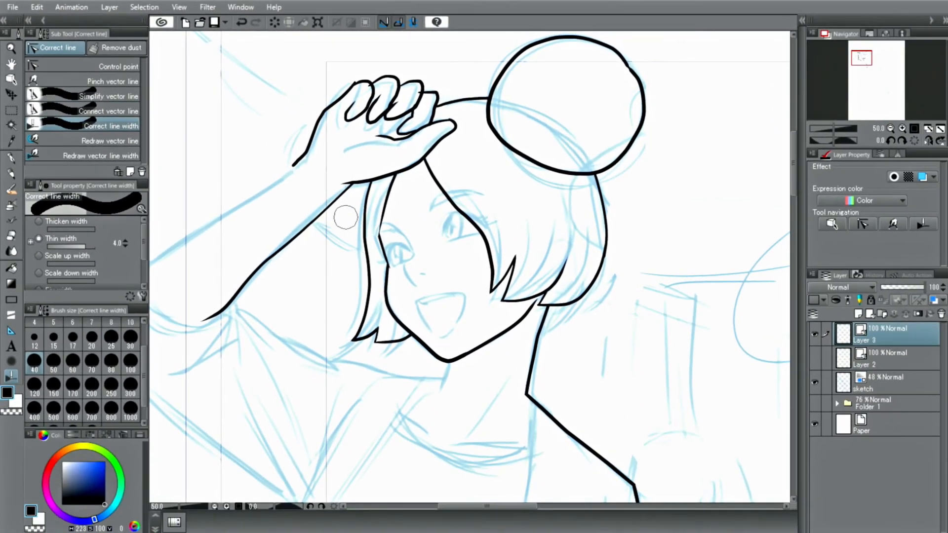
drag(365, 200, 362, 303)
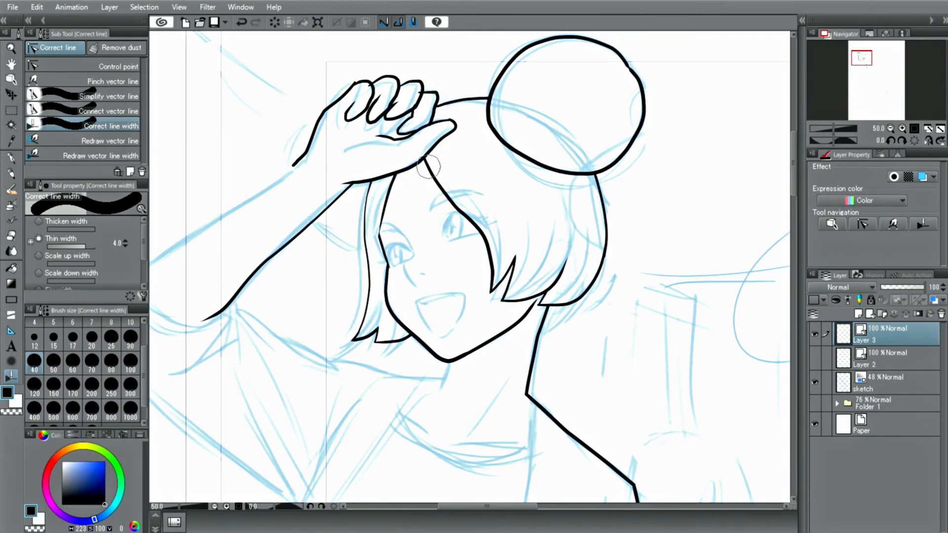
drag(427, 166, 486, 249)
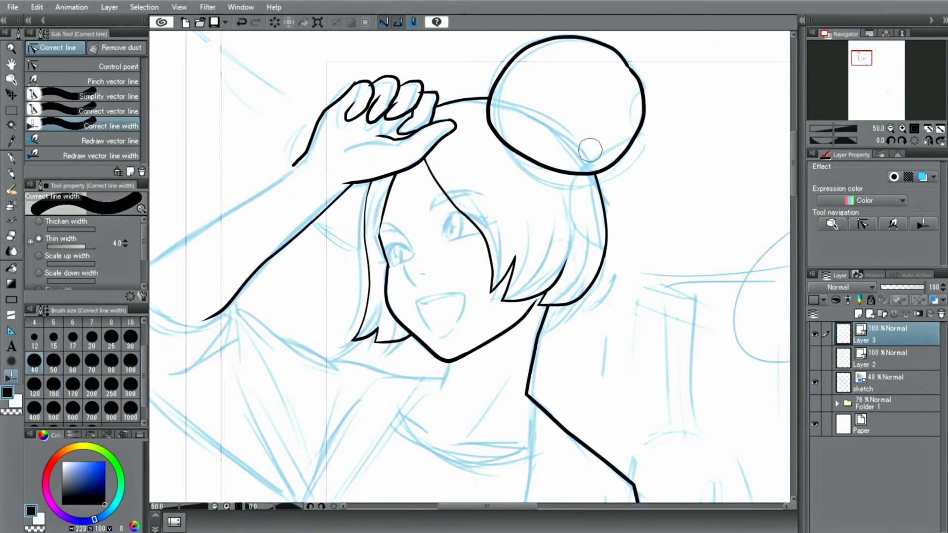
mouse_move(534, 53)
mouse_down()
mouse_move(499, 78)
mouse_move(494, 102)
mouse_move(504, 134)
mouse_move(586, 170)
mouse_move(614, 163)
mouse_move(633, 139)
mouse_move(638, 74)
mouse_move(619, 53)
mouse_move(580, 37)
mouse_move(548, 32)
mouse_move(520, 53)
mouse_up()
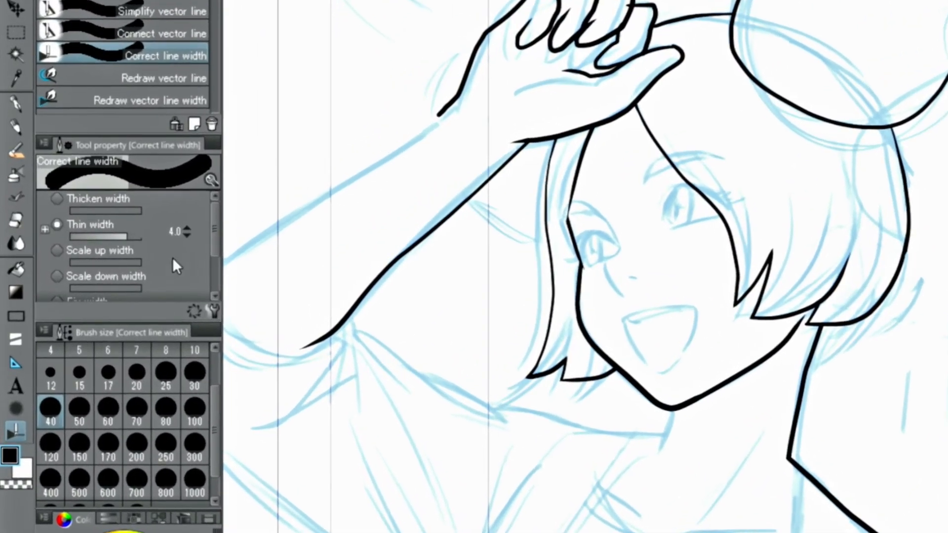
Switch to Thicken width and thicken the arm line, hair bun underside and neck line.
click(57, 200)
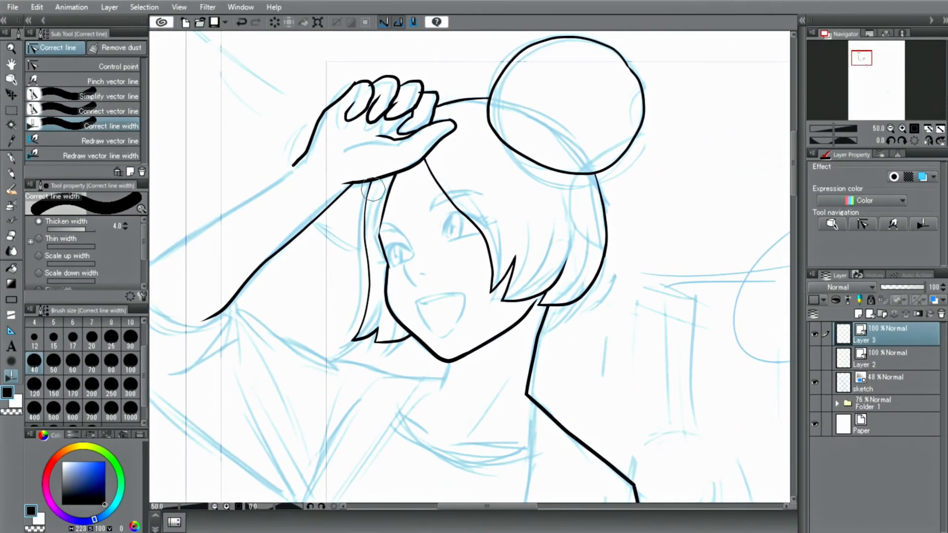
drag(374, 190, 363, 228)
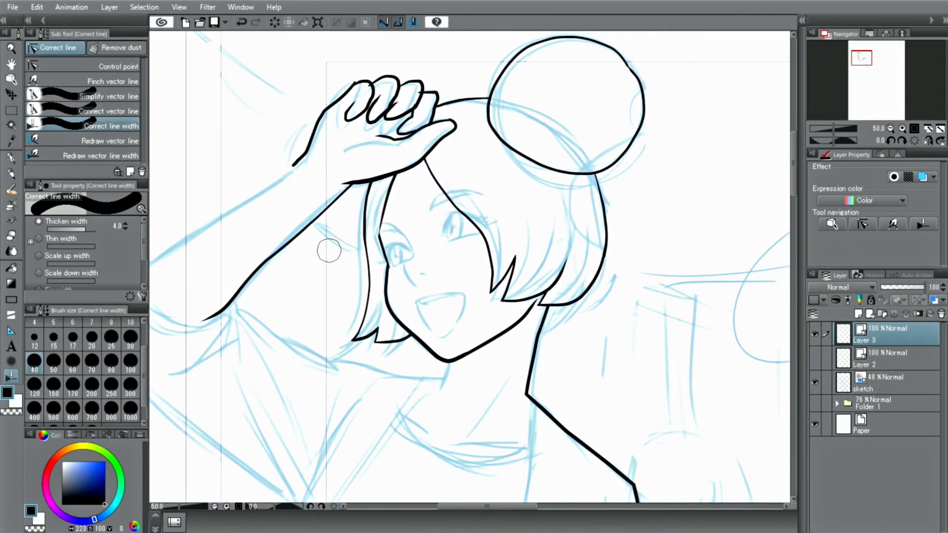
mouse_move(628, 145)
mouse_down()
mouse_move(594, 180)
mouse_move(566, 177)
mouse_move(601, 176)
mouse_up()
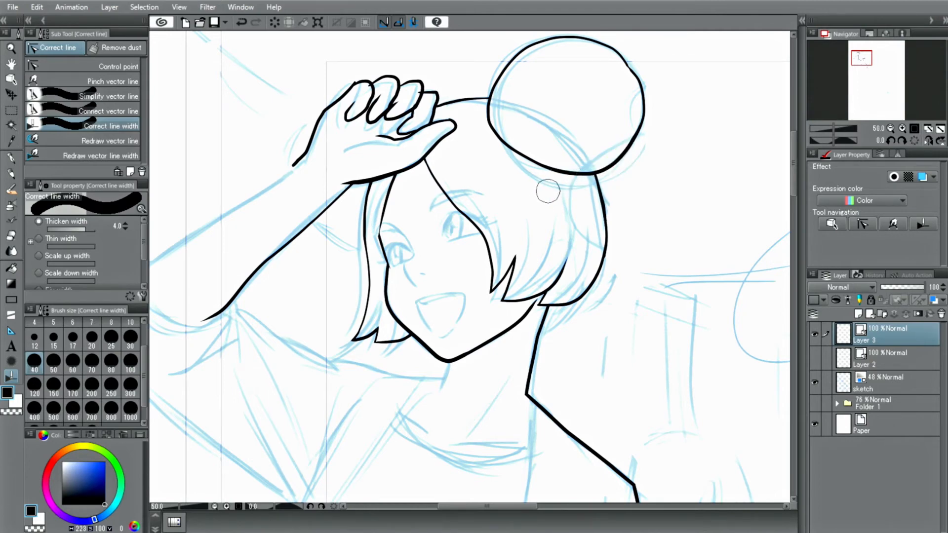
drag(541, 302, 542, 339)
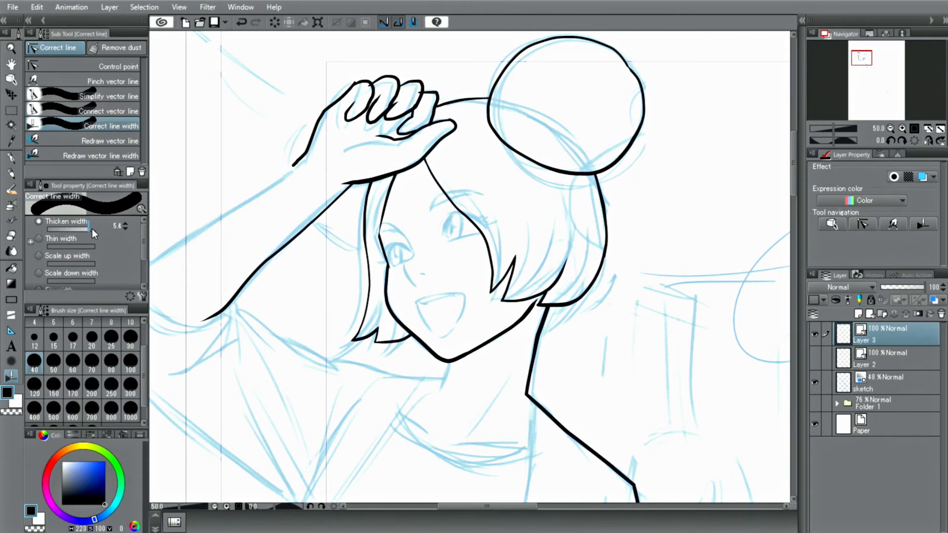
Raise the thicken amount to 5.9 and thicken the forehead hairline and the hair strand by the cheek.
click(125, 224)
click(126, 224)
mouse_move(385, 197)
mouse_down()
mouse_move(396, 170)
mouse_move(444, 190)
mouse_move(442, 200)
mouse_up()
mouse_move(497, 259)
mouse_down()
mouse_move(529, 261)
mouse_move(509, 268)
mouse_move(500, 291)
mouse_up()
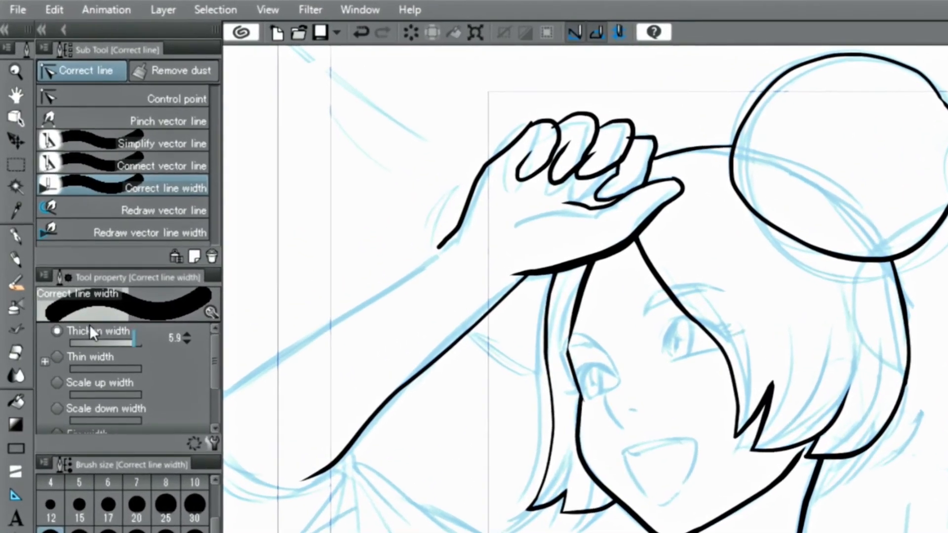
Change the layer's vector lines to the Air brush shape using the Object tool's properties.
click(13, 118)
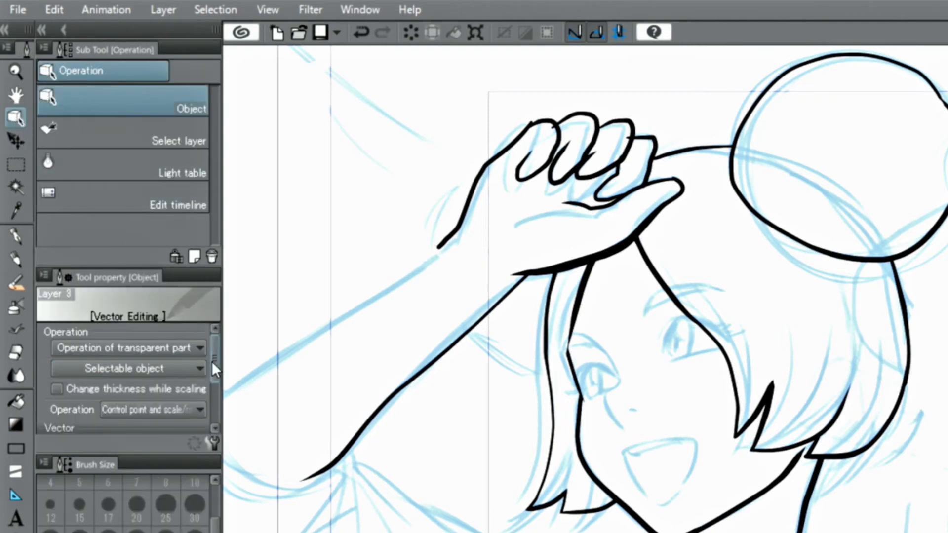
drag(213, 361, 215, 404)
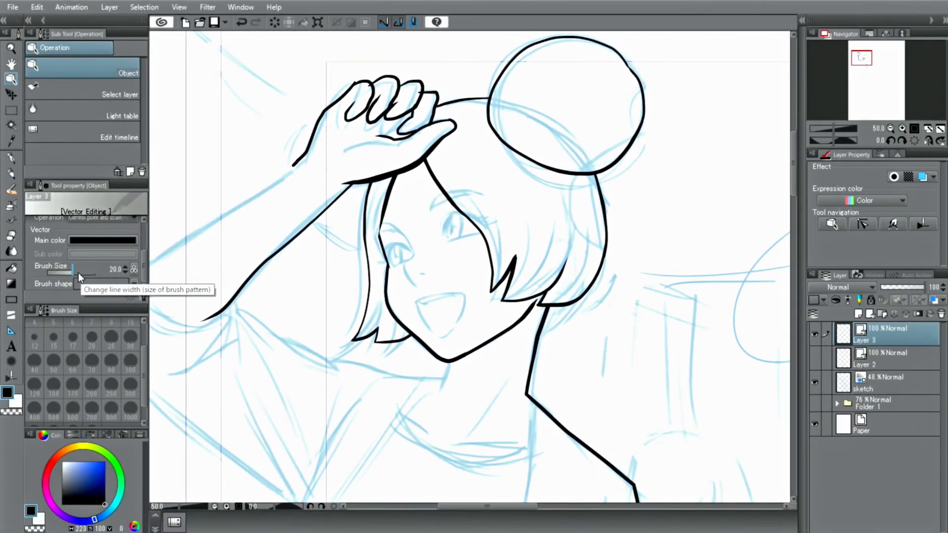
drag(78, 273, 72, 274)
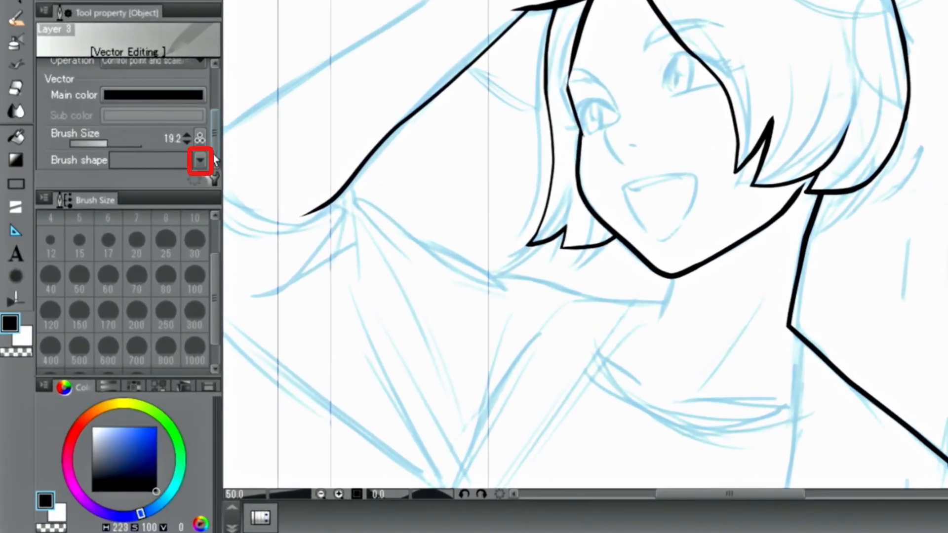
click(200, 159)
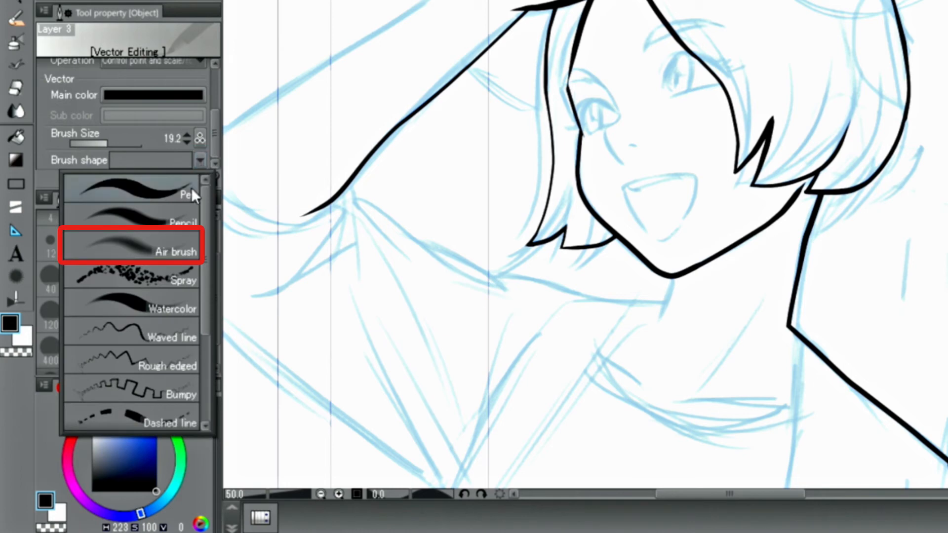
click(143, 247)
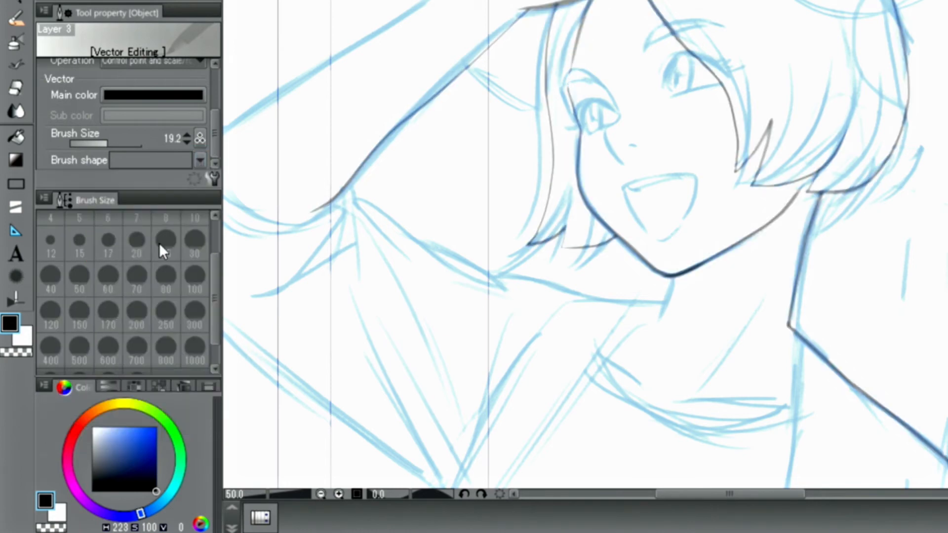
Switch the lines' brush shape to Dashed line and then back to Pen.
click(200, 162)
drag(204, 227, 206, 311)
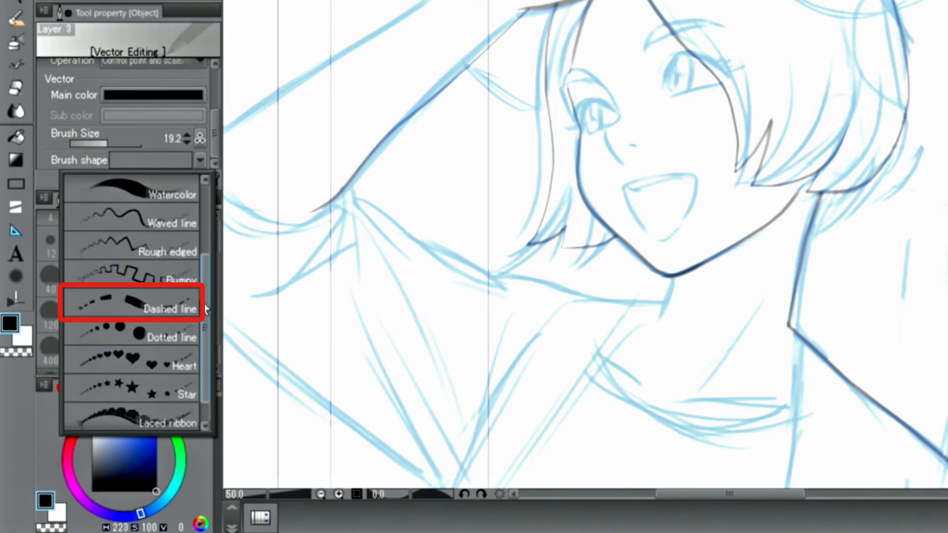
click(173, 306)
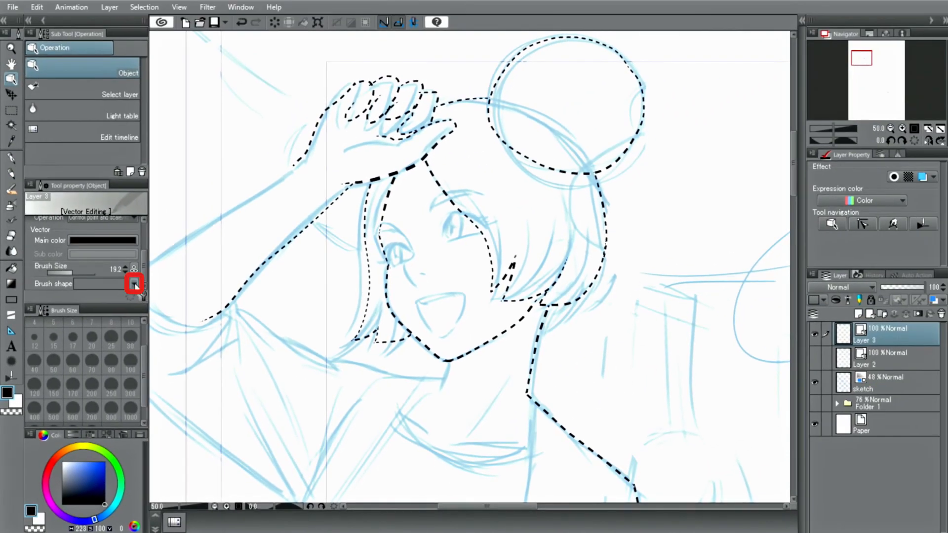
click(134, 285)
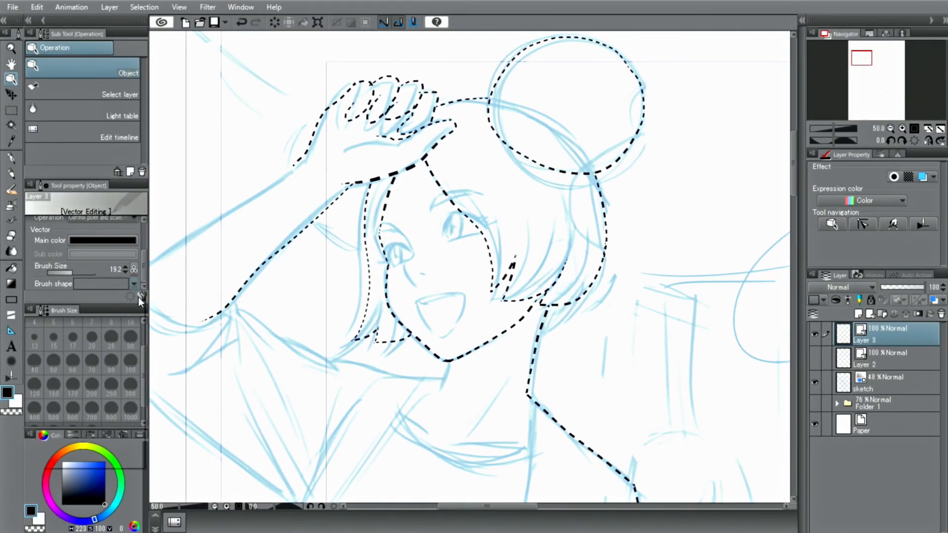
click(136, 307)
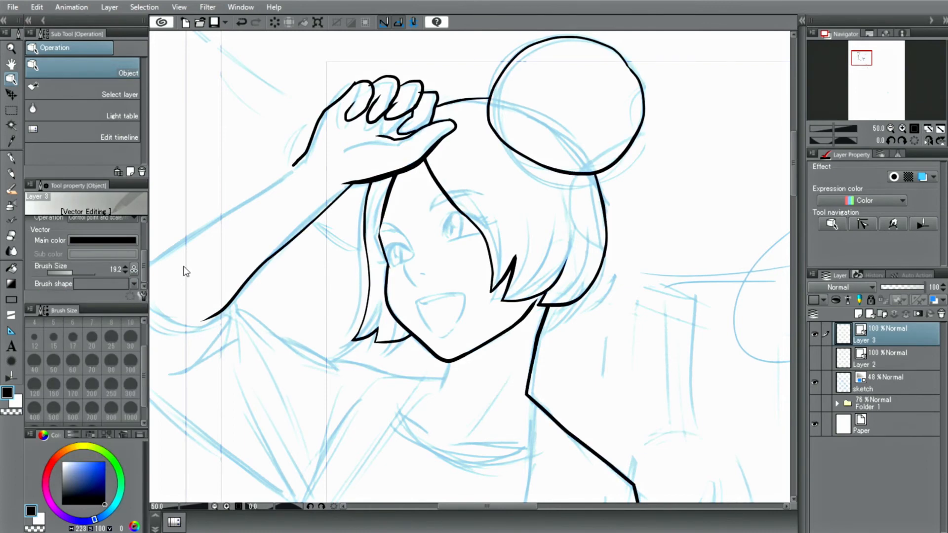
Register the Real pencil sub tool's brush shape as a preset in its Sub Tool Detail settings.
key(p)
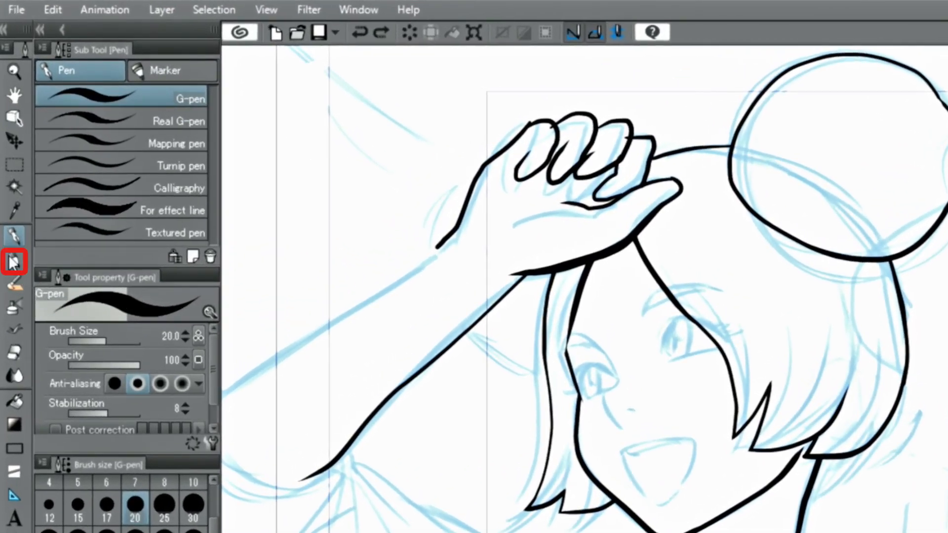
click(13, 262)
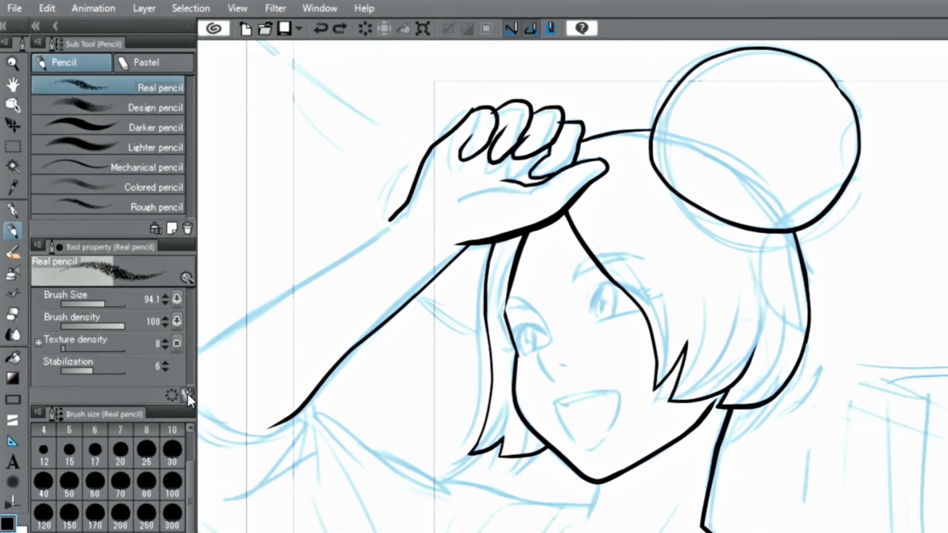
click(208, 445)
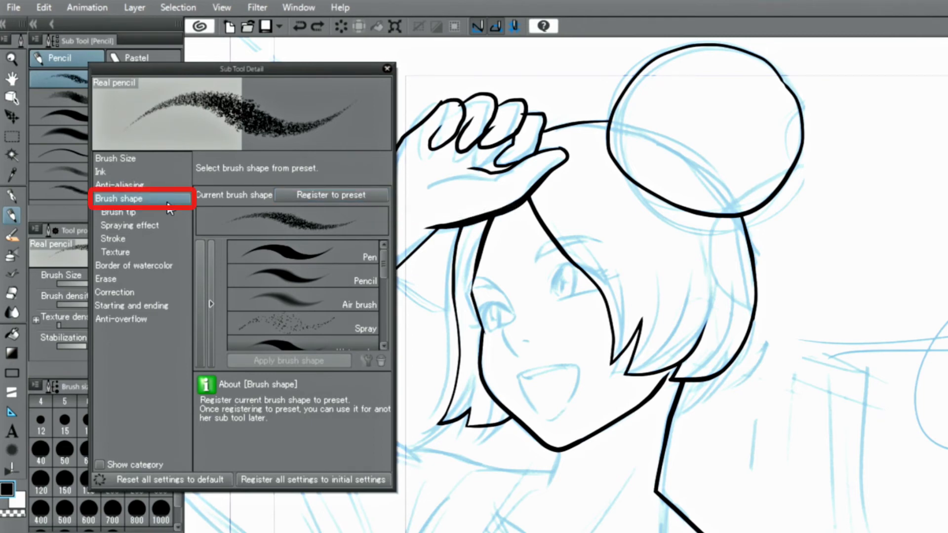
click(333, 196)
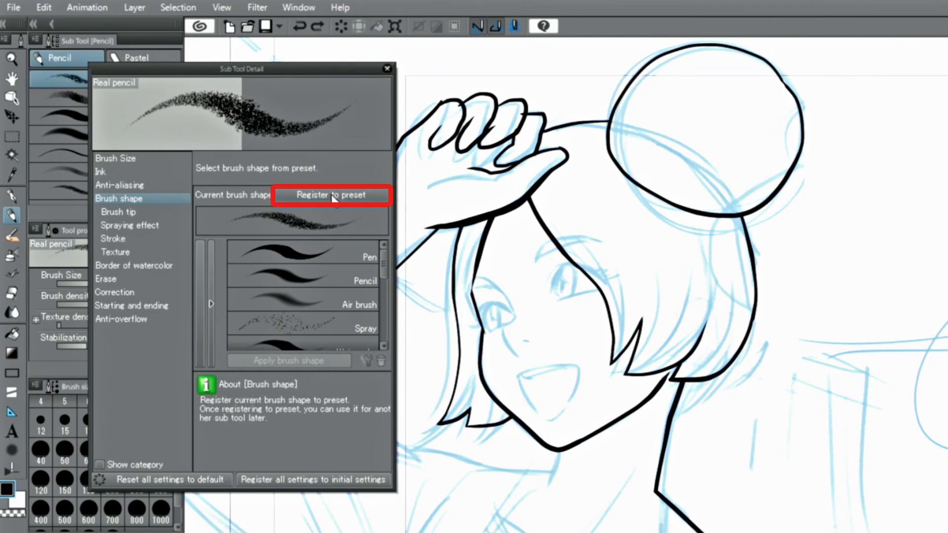
click(387, 69)
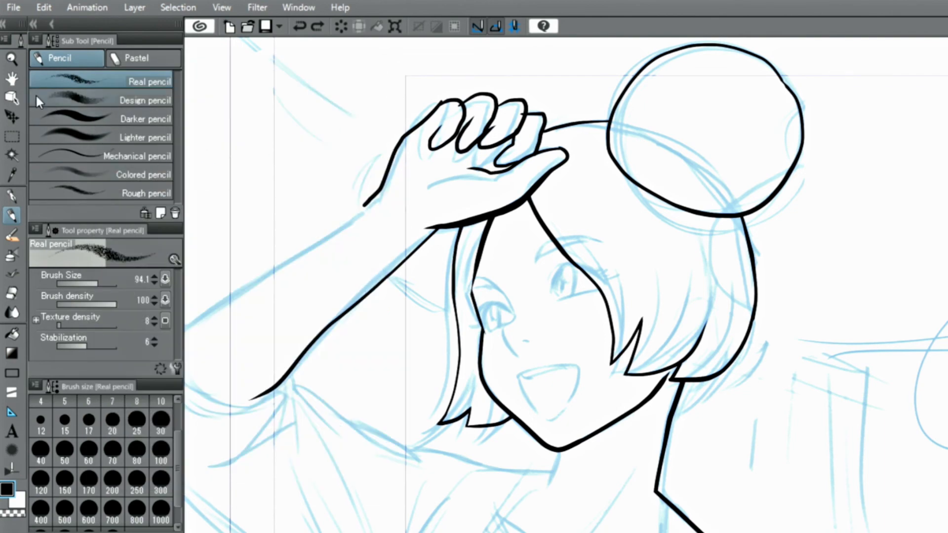
Apply the Real pencil brush shape to the layer's vector lines and set their brush size to 40.
click(12, 97)
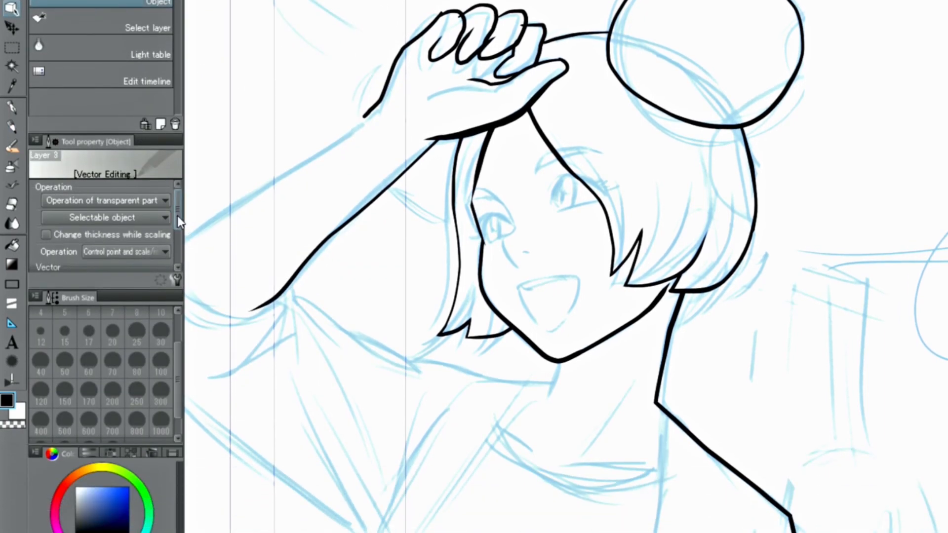
drag(176, 217, 175, 250)
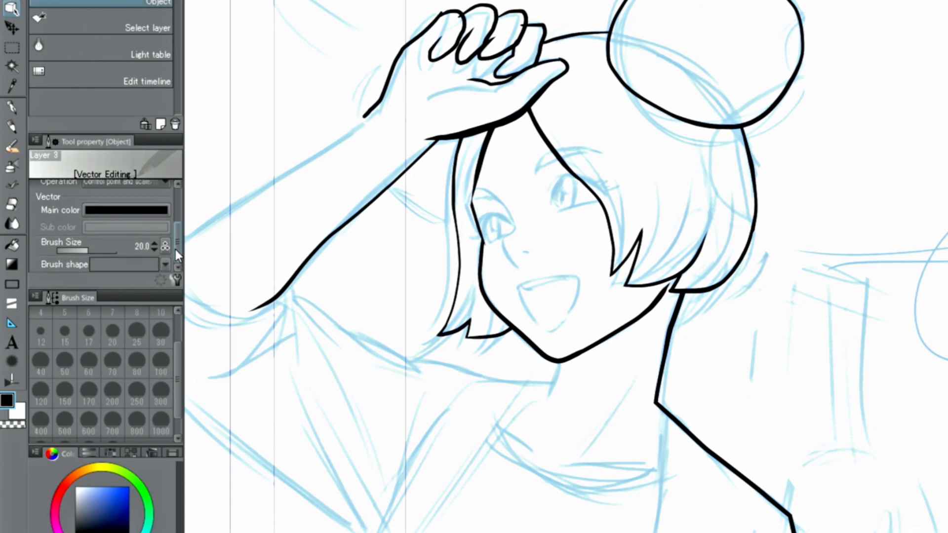
click(166, 263)
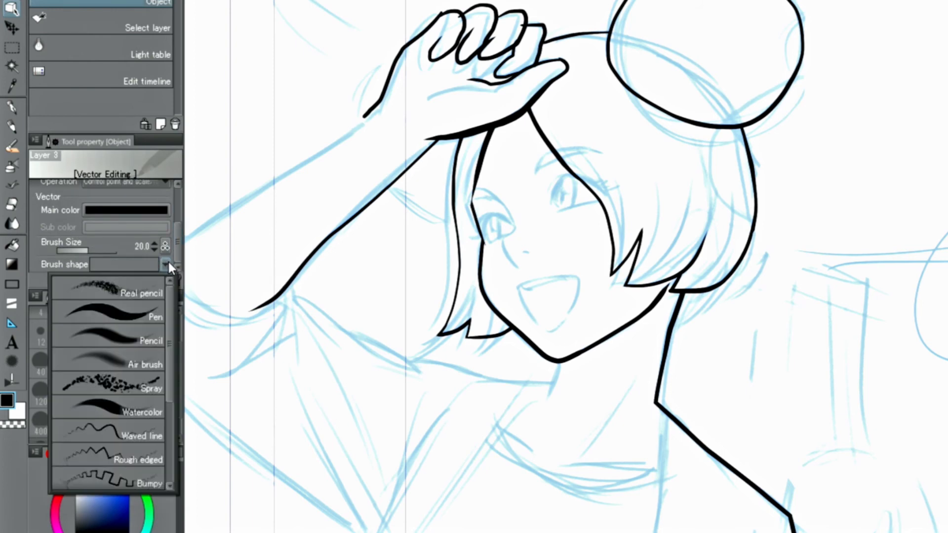
click(138, 285)
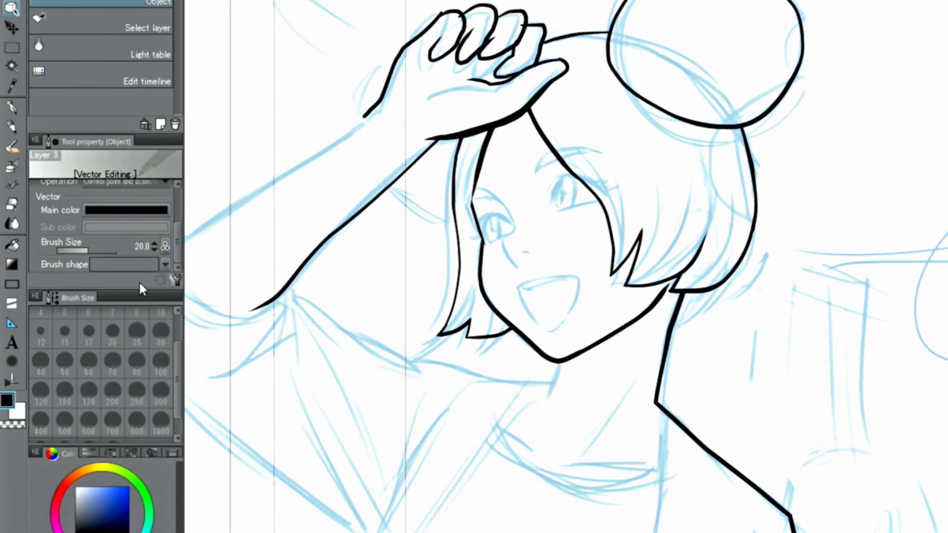
mouse_move(90, 249)
mouse_down()
mouse_move(102, 250)
mouse_move(75, 273)
mouse_up()
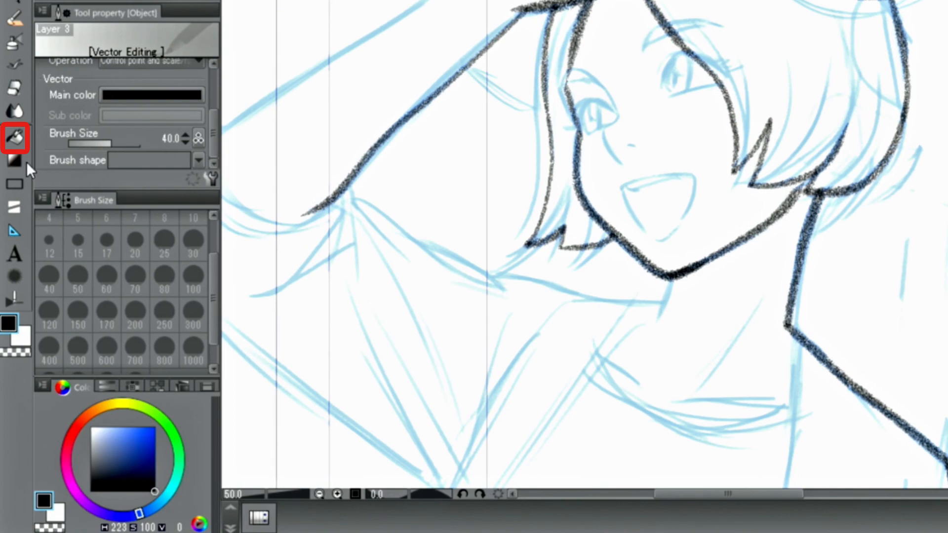
Select the Fill tool and create a new raster layer.
click(15, 141)
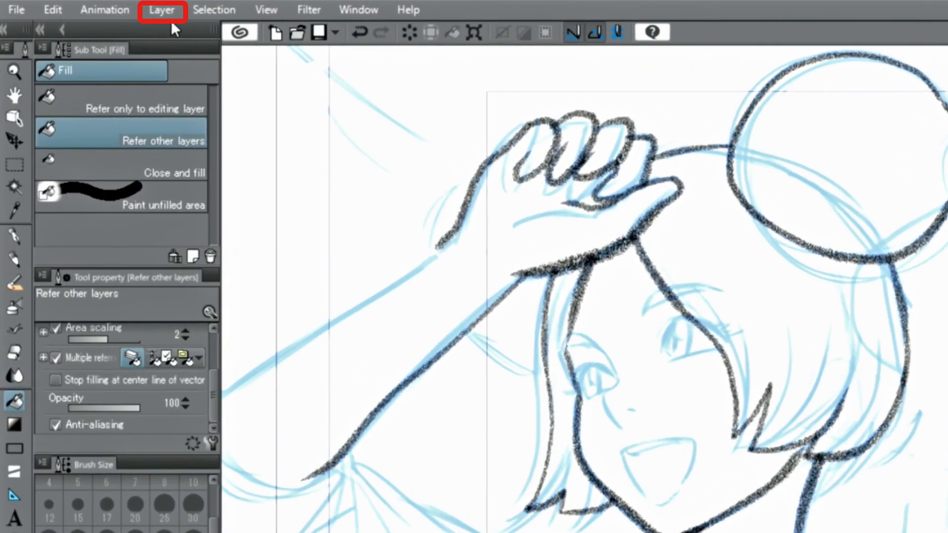
click(108, 9)
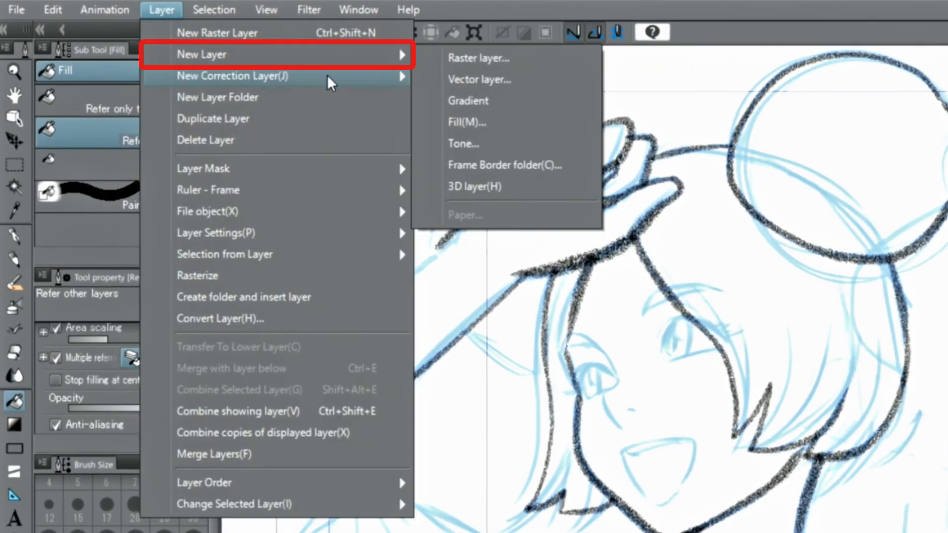
mouse_move(406, 64)
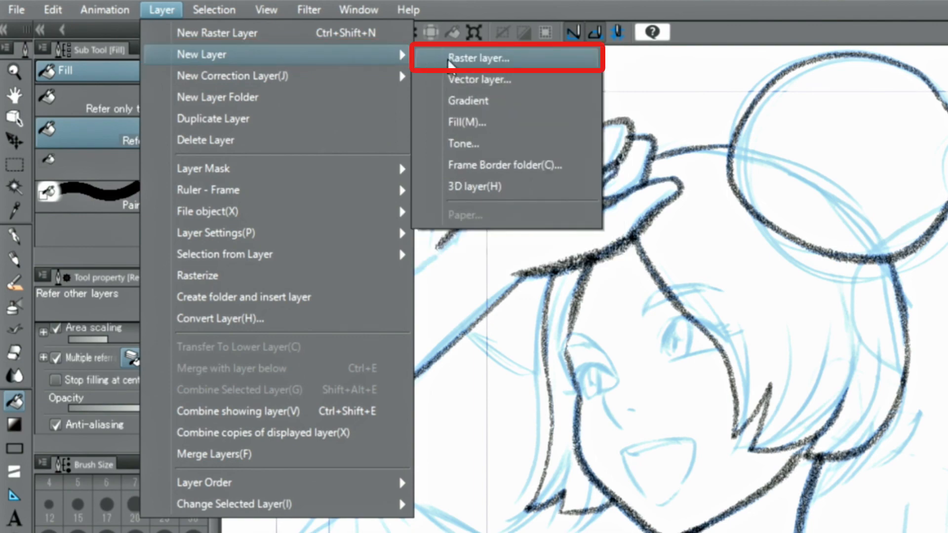
click(478, 58)
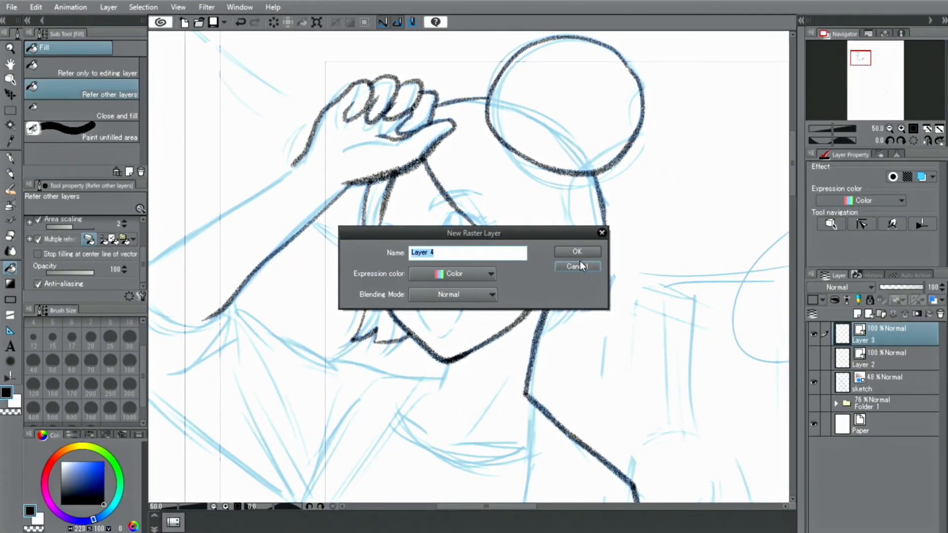
click(577, 252)
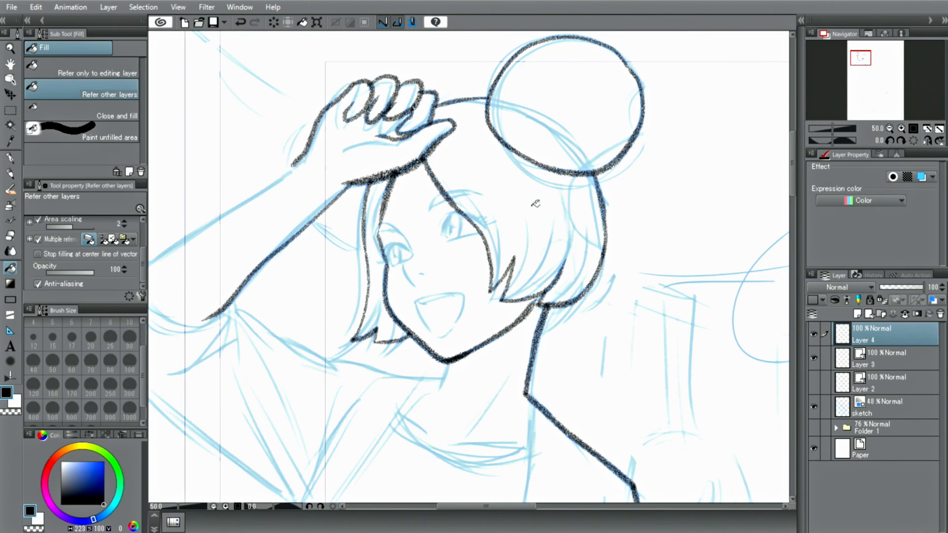